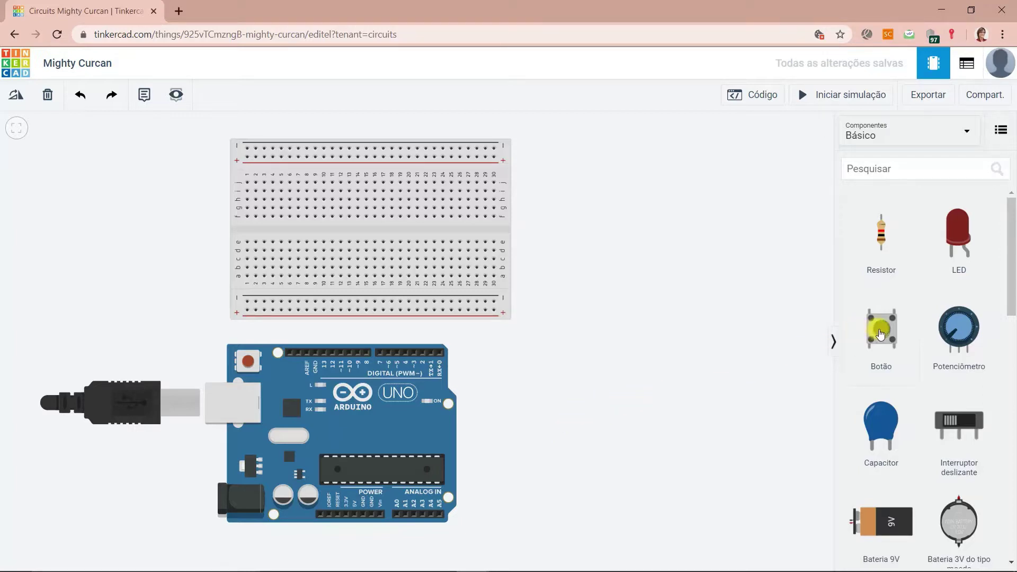
Place a pushbutton across the breadboard's centre gap at columns 13 to 15 and a red LED at columns 5 and 6
drag(880, 329, 358, 230)
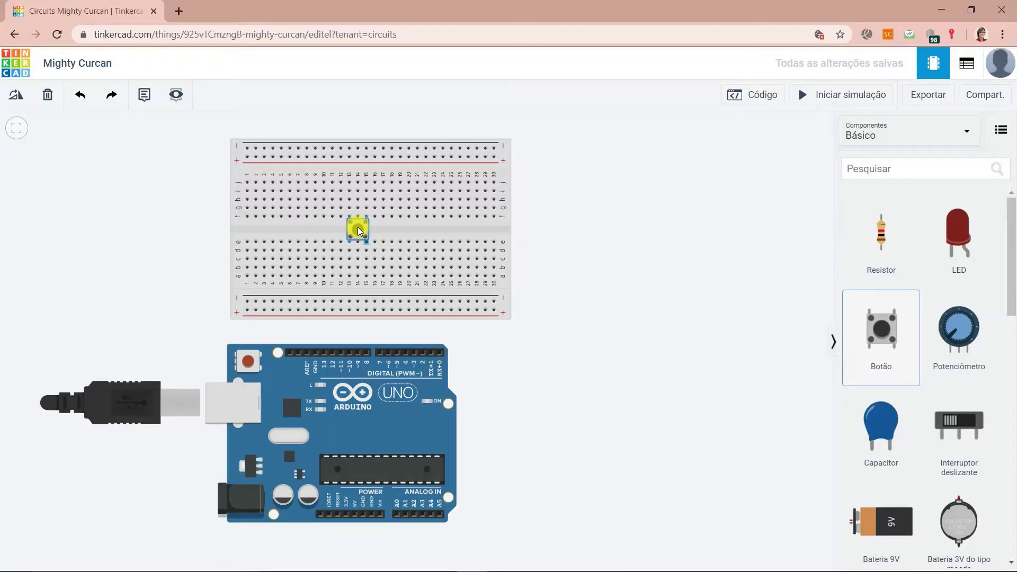
click(542, 245)
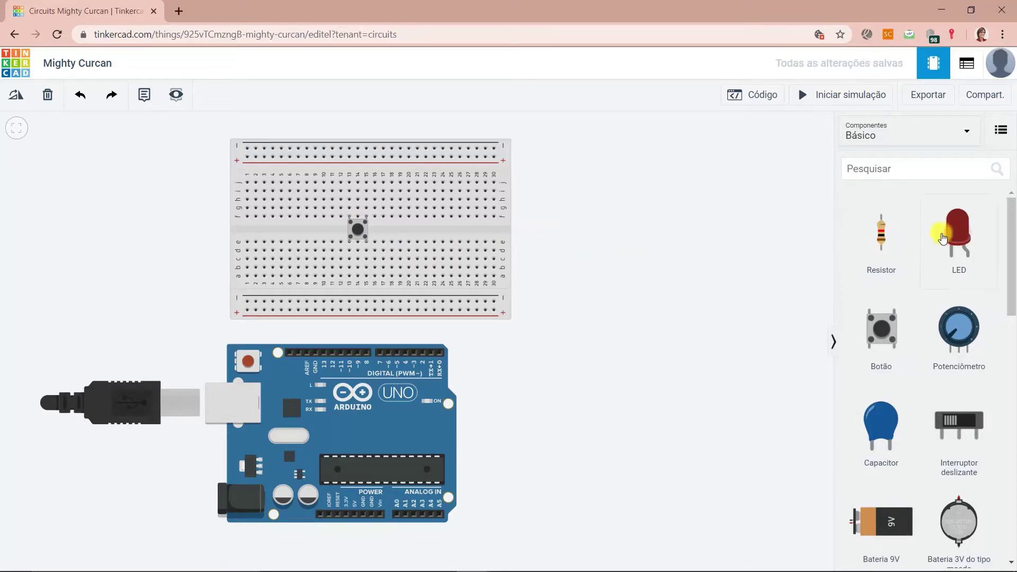
drag(958, 233, 349, 246)
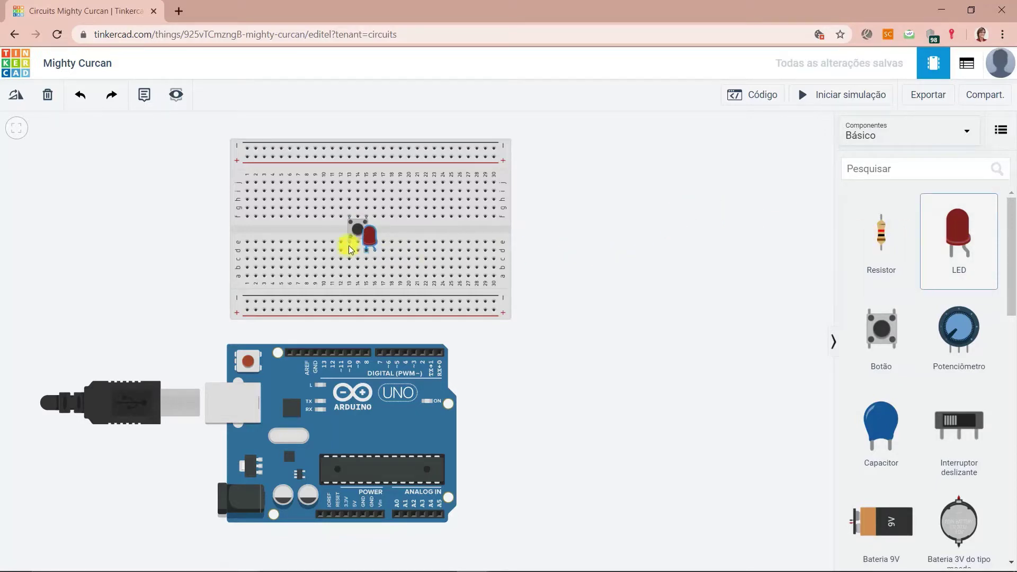
drag(294, 226, 286, 230)
click(284, 240)
click(551, 250)
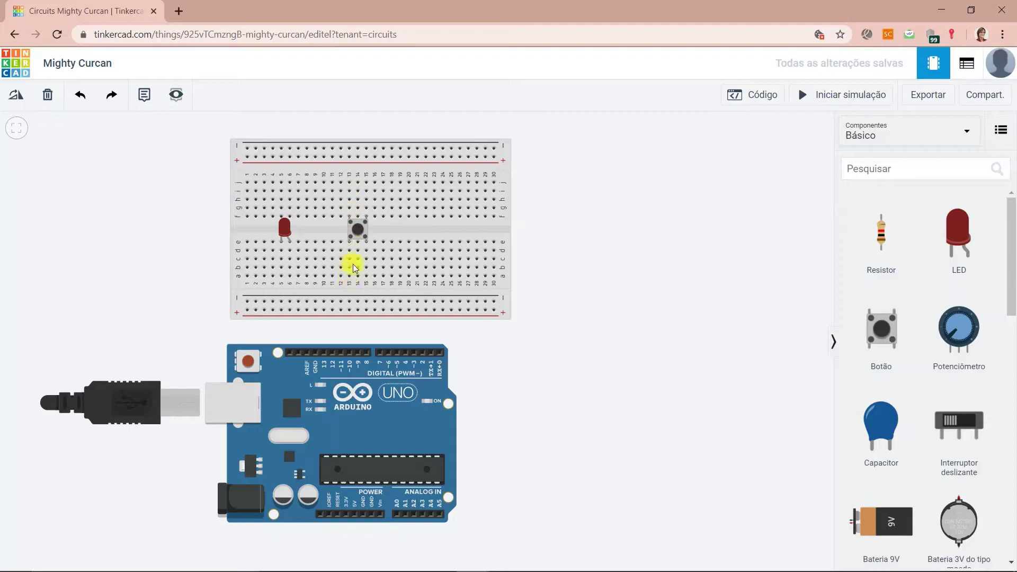
Wire breadboard column 15, below the pushbutton's lower terminal, to the adjacent positive rail and colour the wire red (vermelho)
click(354, 231)
click(532, 226)
click(367, 276)
click(366, 309)
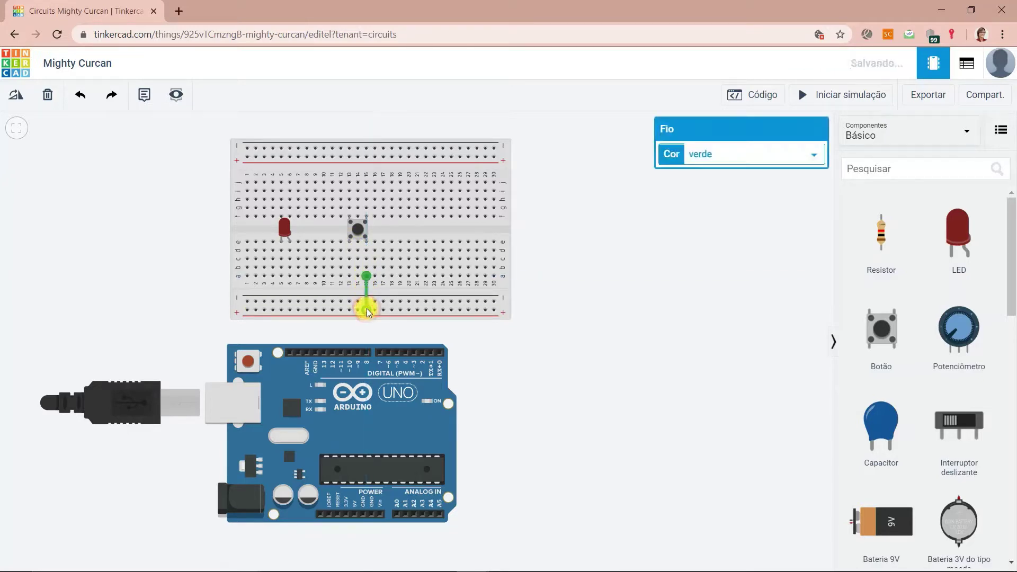
click(716, 152)
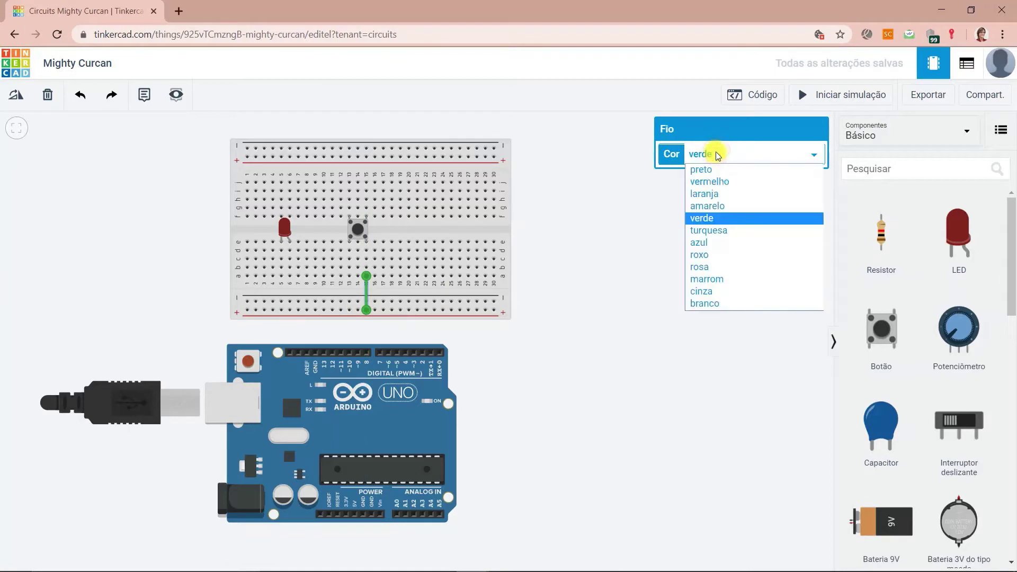
click(713, 182)
click(506, 338)
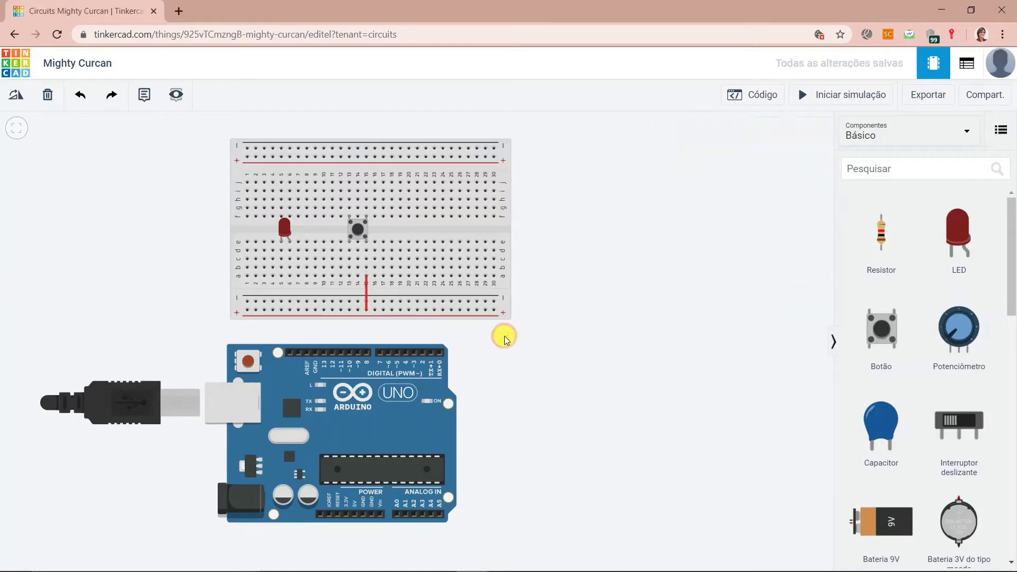
click(367, 241)
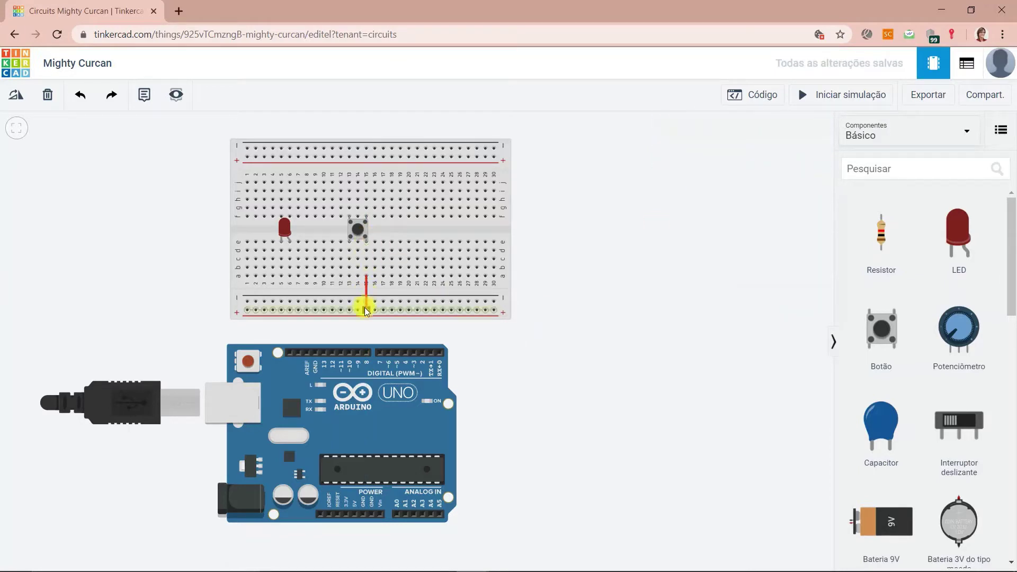
click(364, 307)
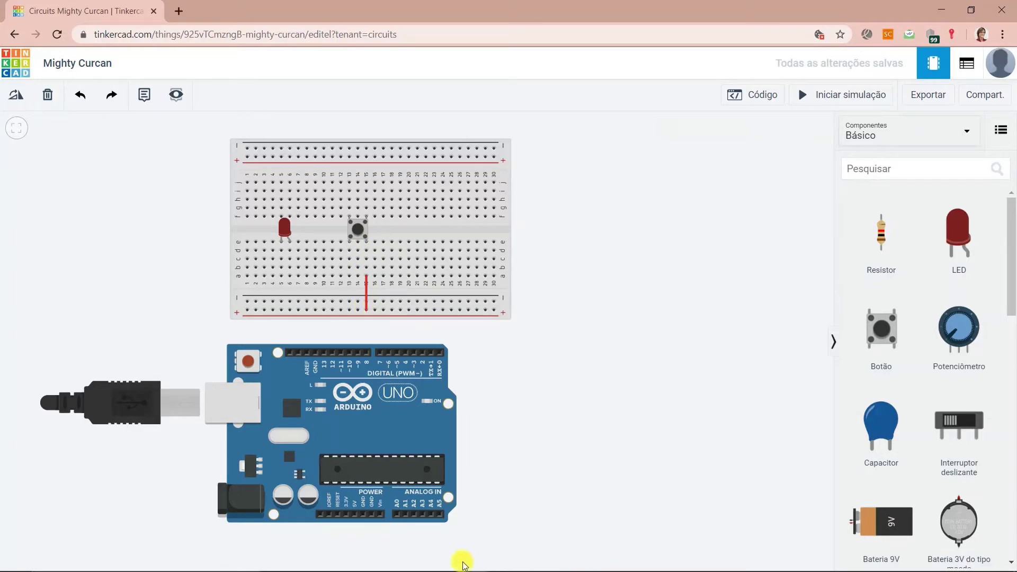
Route a red (vermelho) wire from the Arduino's 5V pin around the board to the lower positive rail at column 30, with squared corners
click(354, 515)
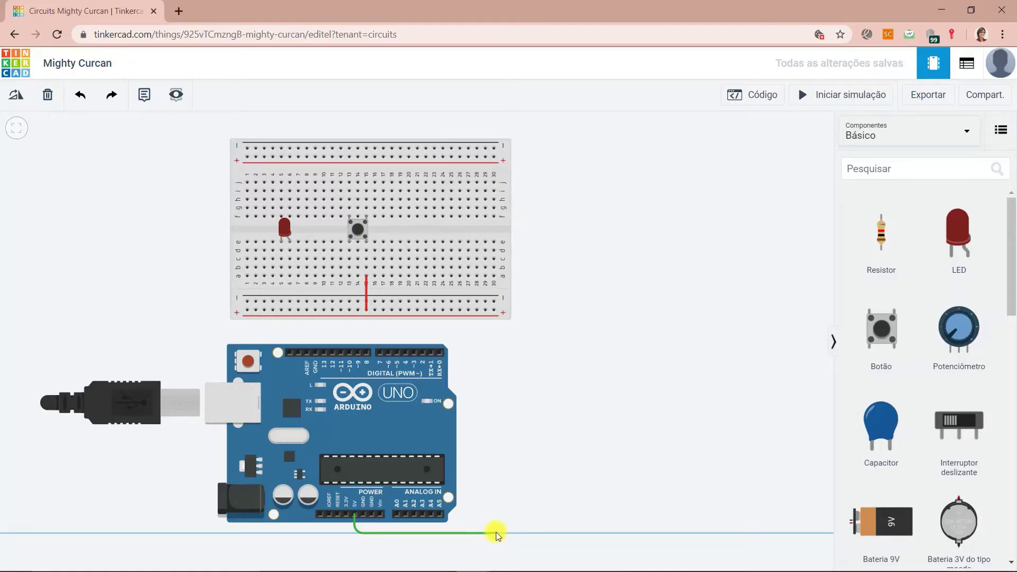
click(535, 531)
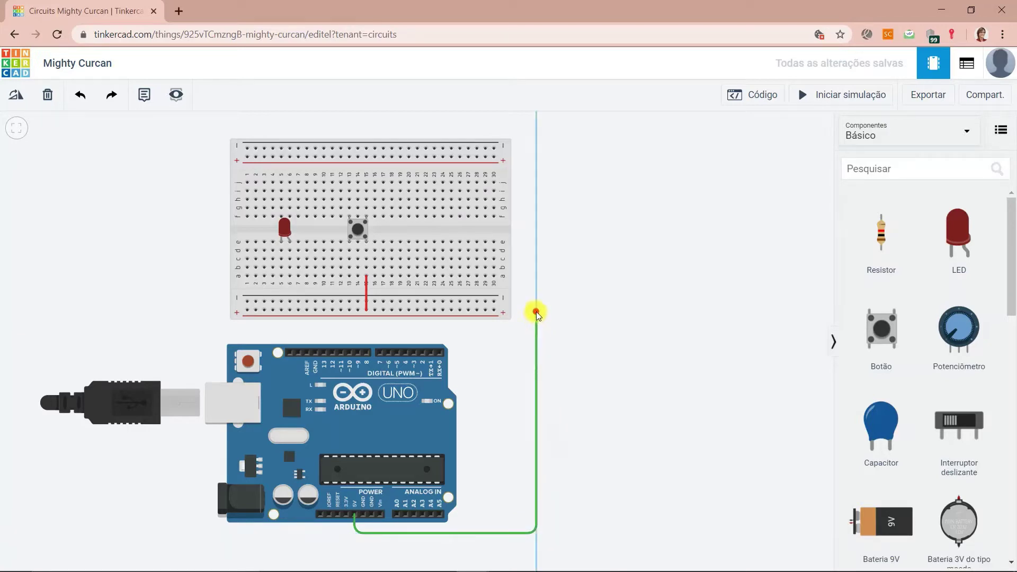
click(536, 311)
click(494, 309)
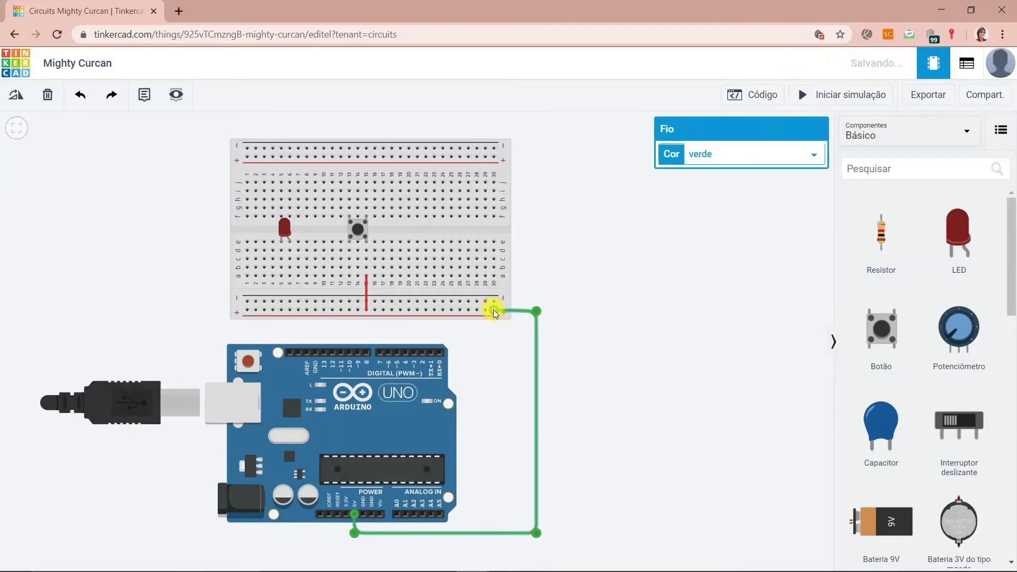
click(701, 153)
click(706, 182)
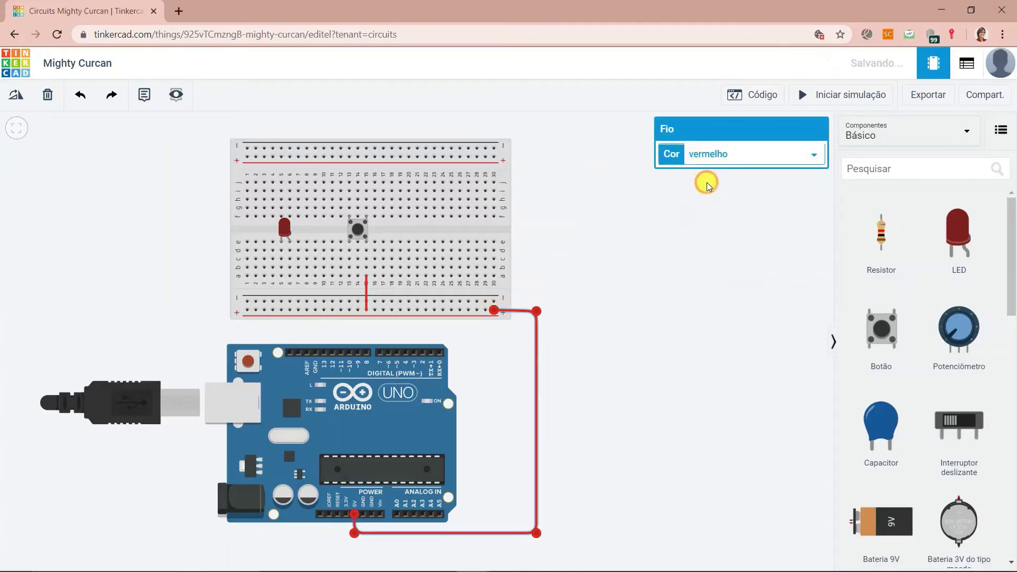
click(535, 309)
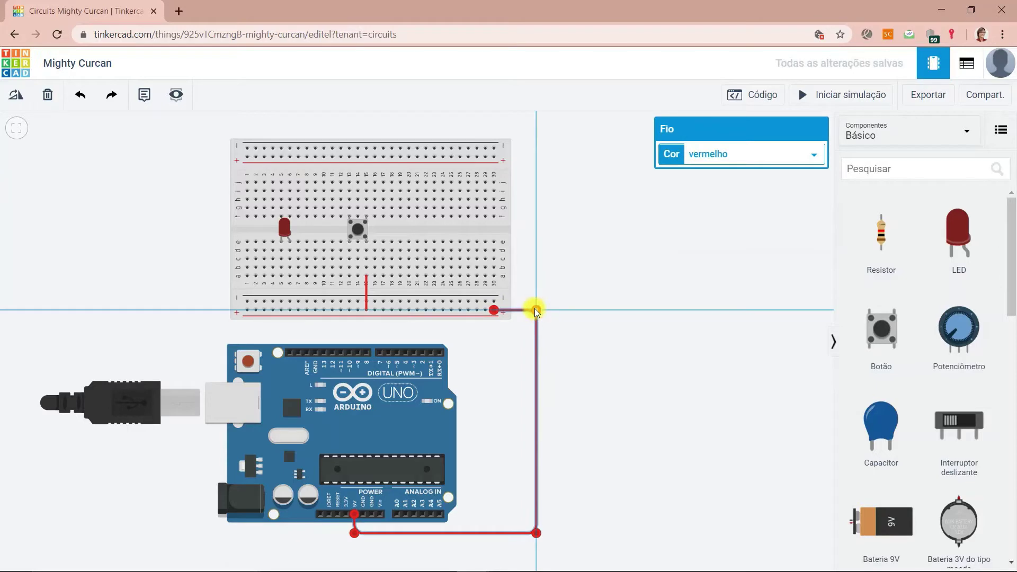
click(564, 341)
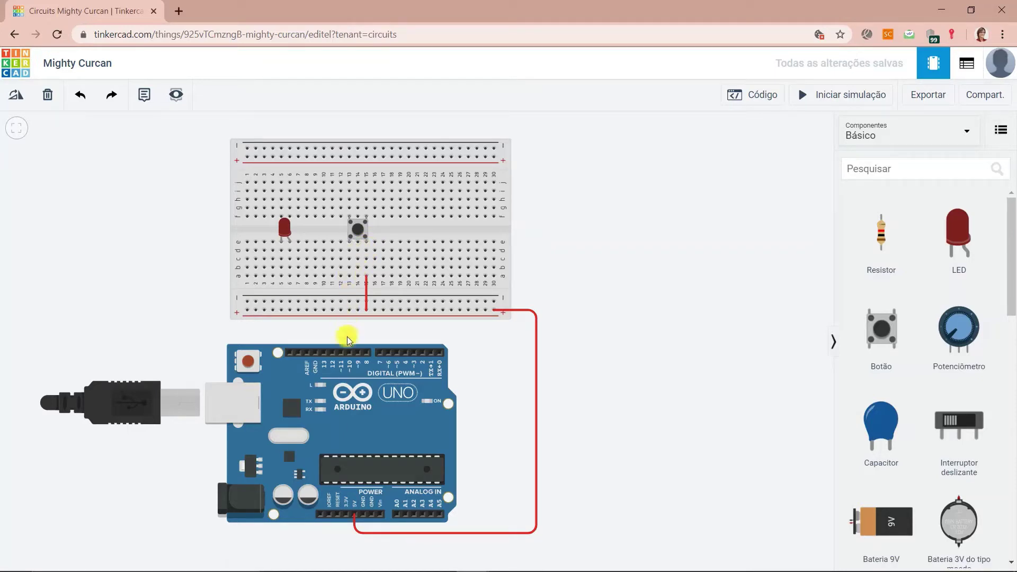
Connect breadboard column 13, below the pushbutton, to Arduino digital pin 10 with a grey (cinza) wire
click(349, 275)
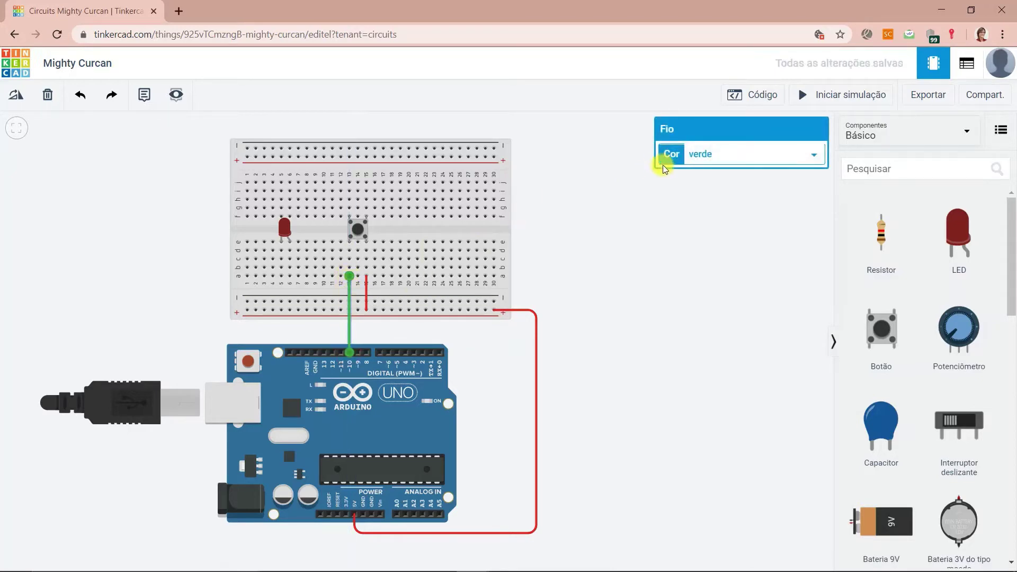
click(698, 154)
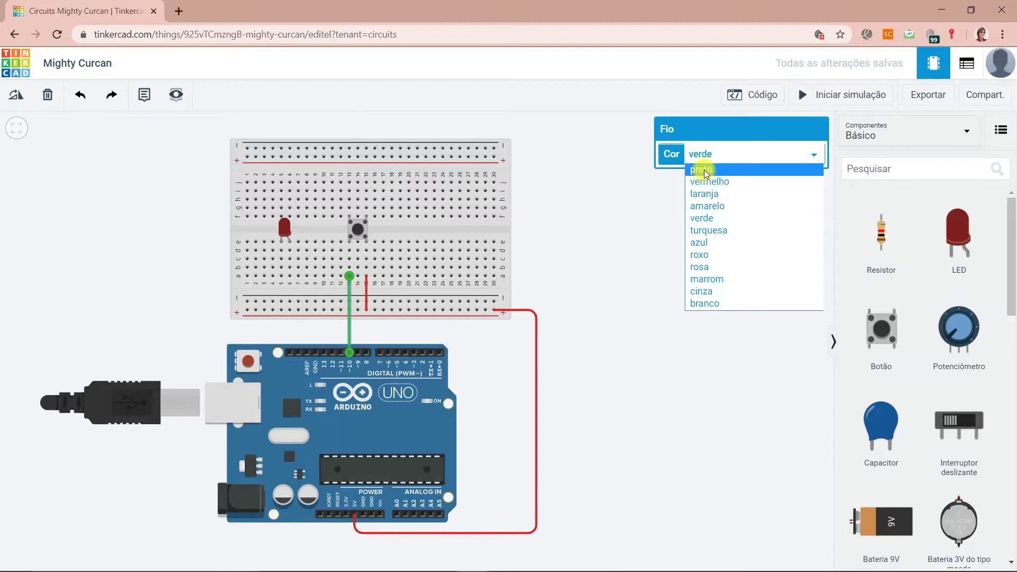
click(704, 169)
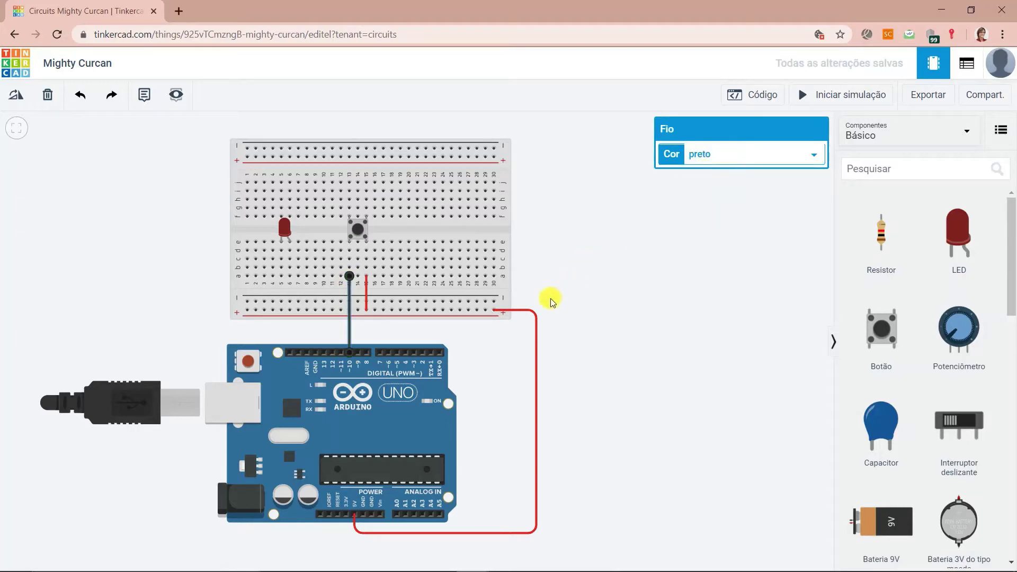
click(540, 255)
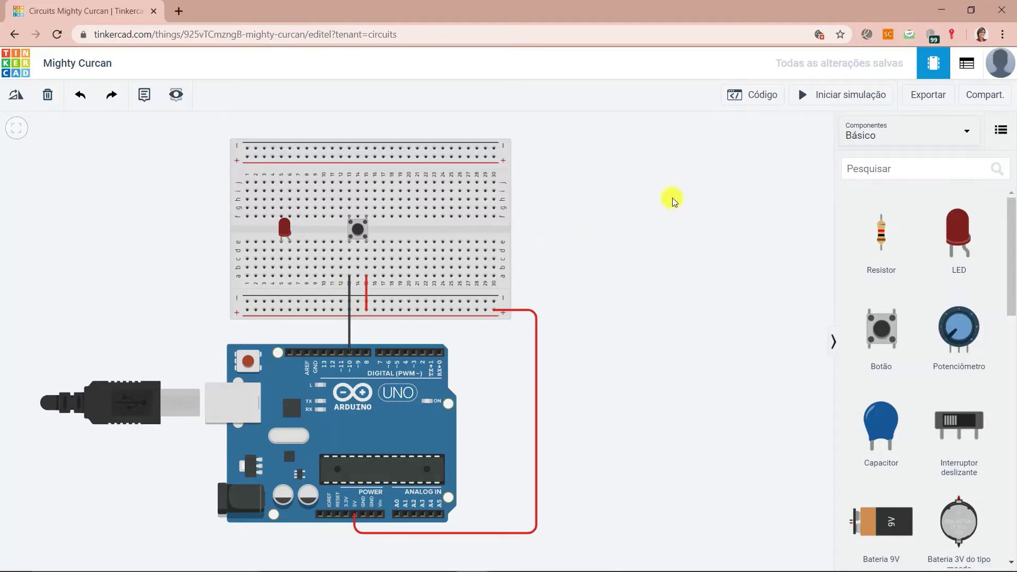
click(350, 337)
click(703, 154)
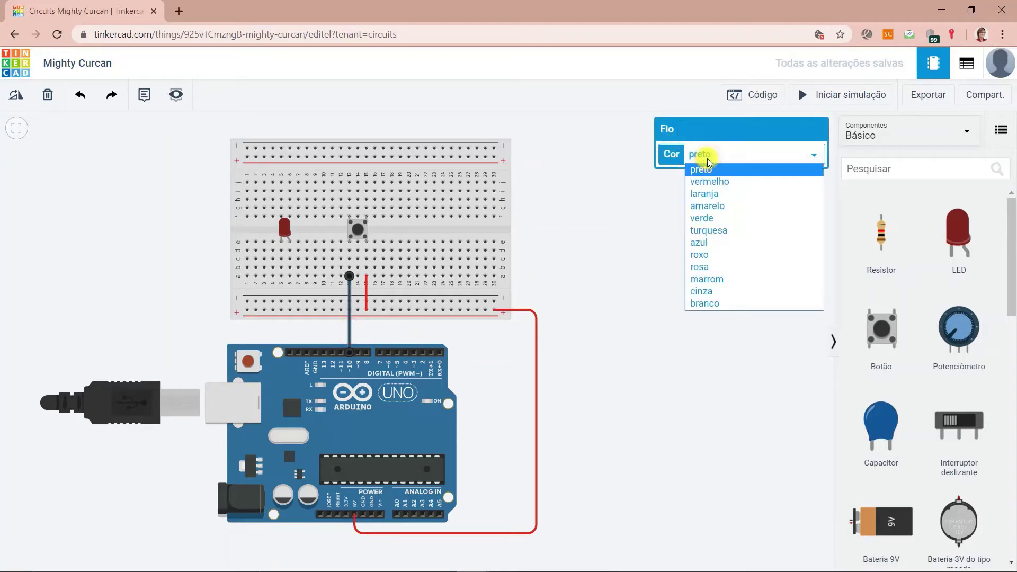
click(708, 291)
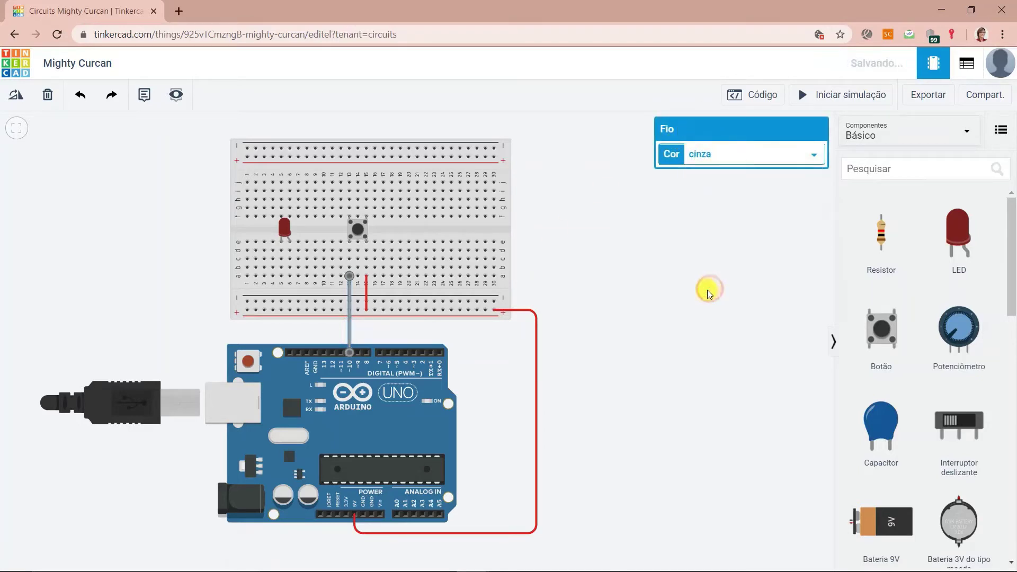
click(559, 269)
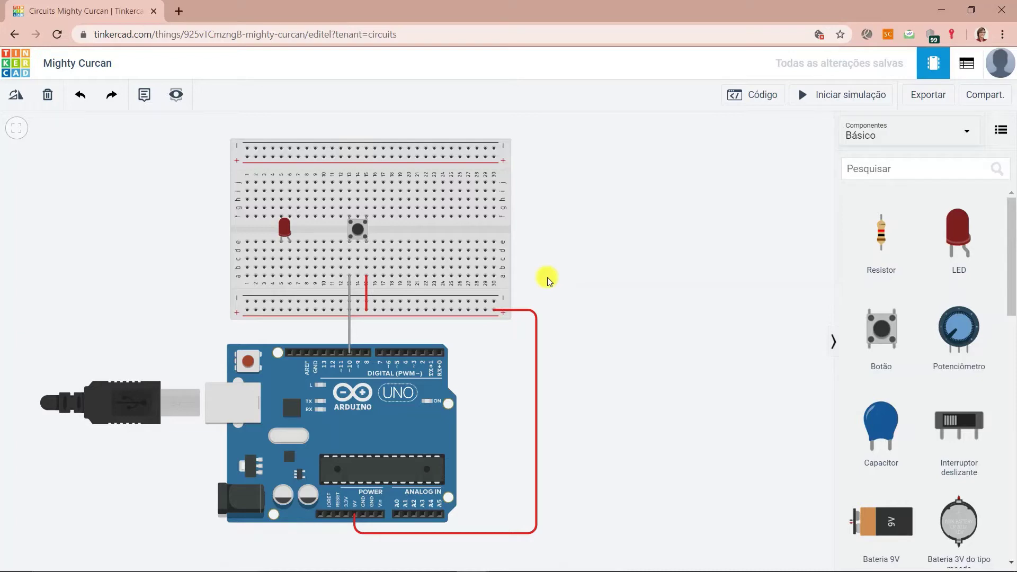
click(344, 354)
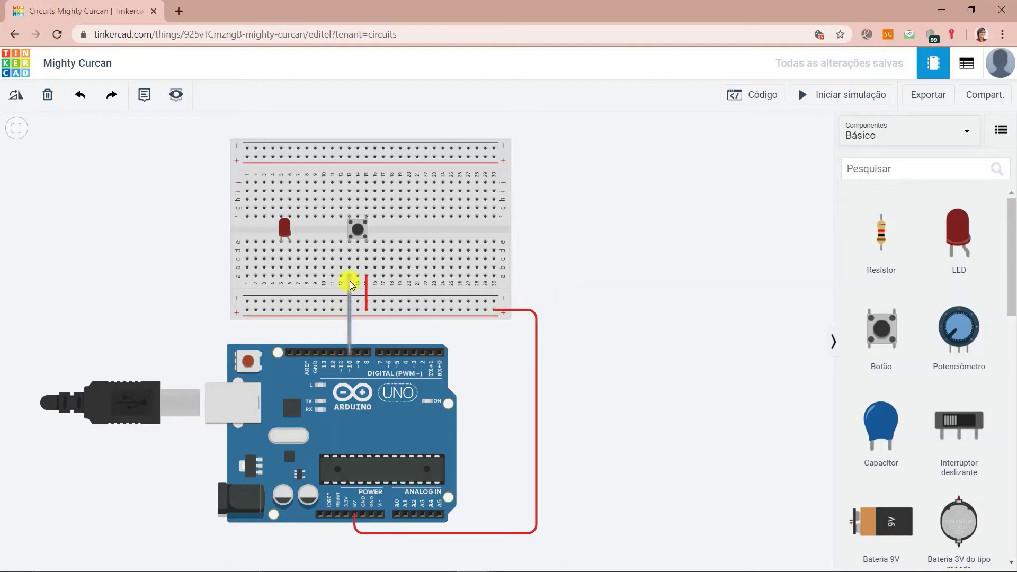
click(356, 342)
Add a horizontal resistor in row c between columns 9 and 13 and set its resistance to 10 kΩ
drag(880, 233, 607, 259)
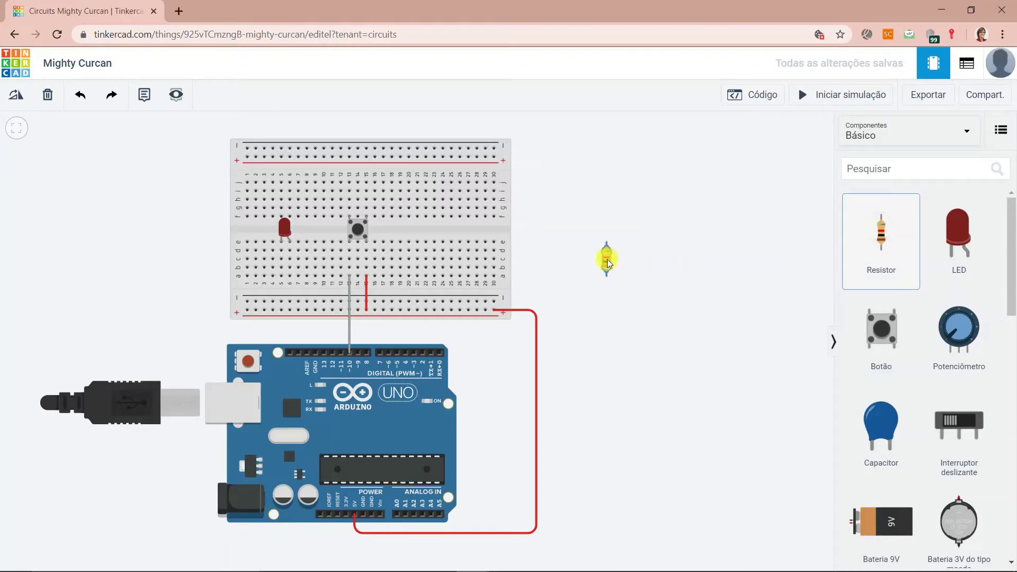
key(r)
key(r)
key(r)
drag(607, 262, 327, 258)
click(747, 173)
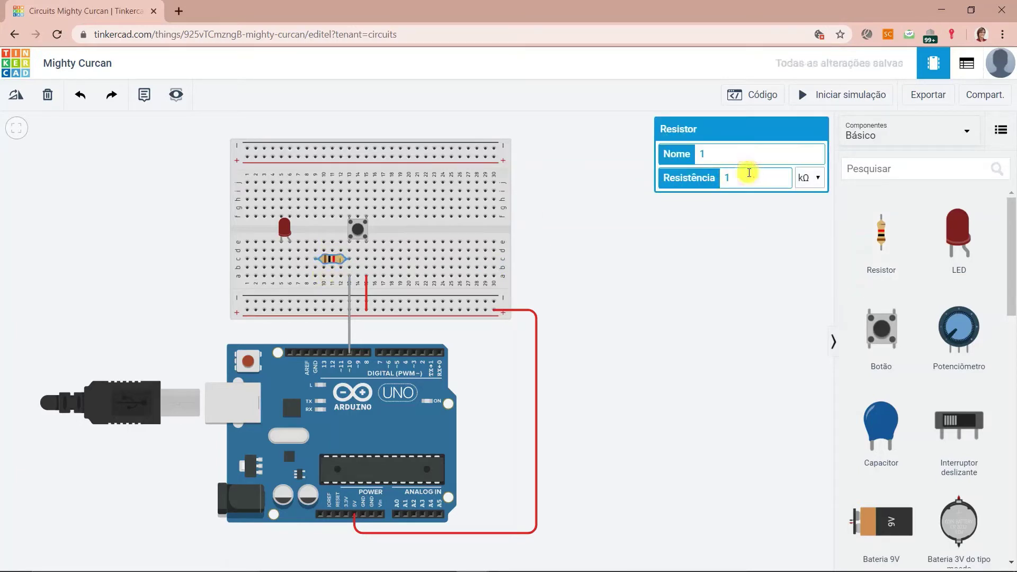
text(0)
click(593, 262)
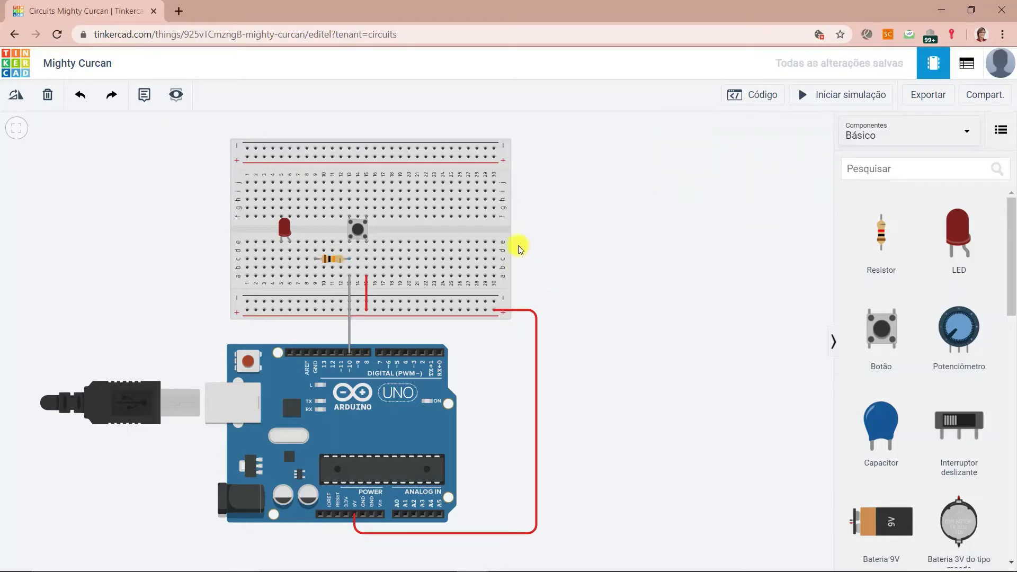
Wire the 10 kΩ resistor's free end at column 9 to the lower negative rail and colour the wire black (preto)
click(315, 275)
click(316, 302)
click(703, 155)
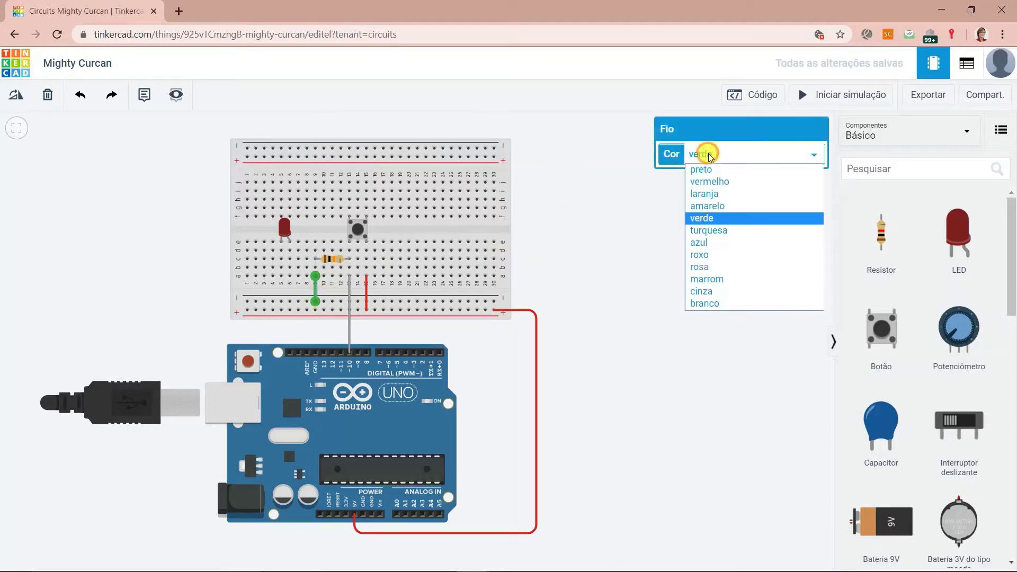
click(708, 169)
click(571, 291)
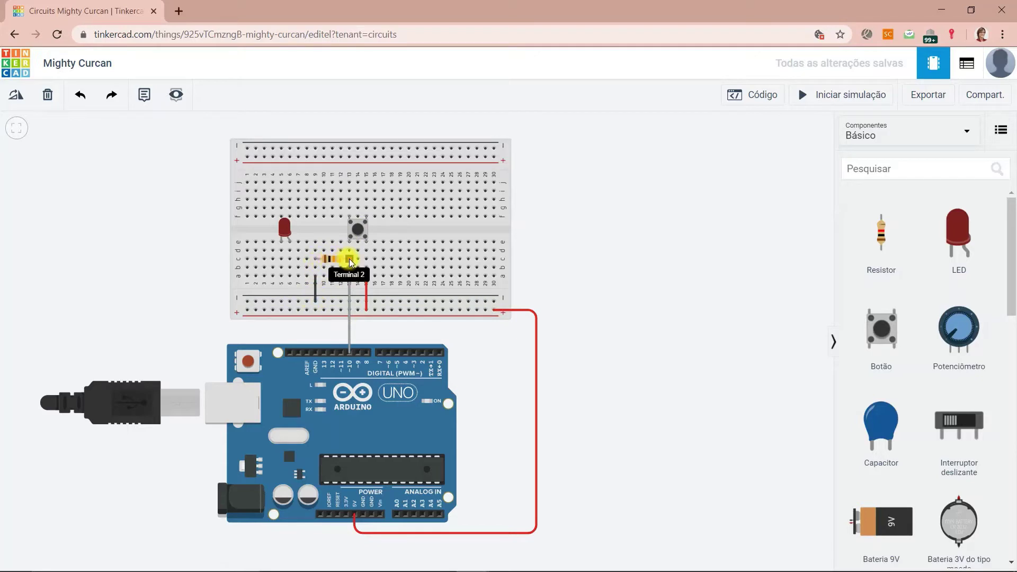
click(348, 352)
Move the LED to columns 2 and 3 and place a second horizontal resistor in row c between columns 3 and 7
drag(880, 232, 259, 228)
click(279, 228)
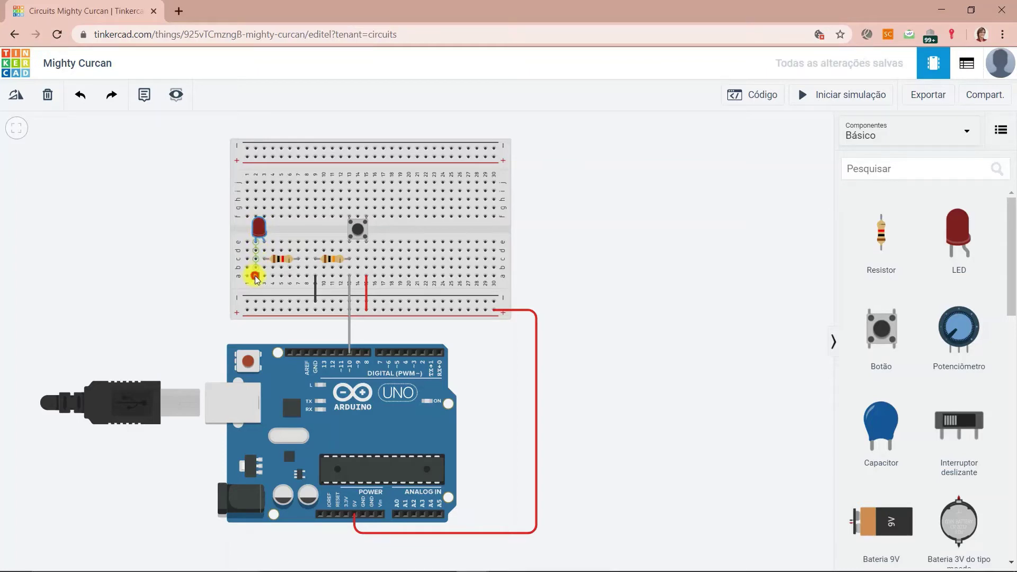
Wire the LED's column 2 leg to the lower negative rail and colour the wire black (preto)
click(256, 277)
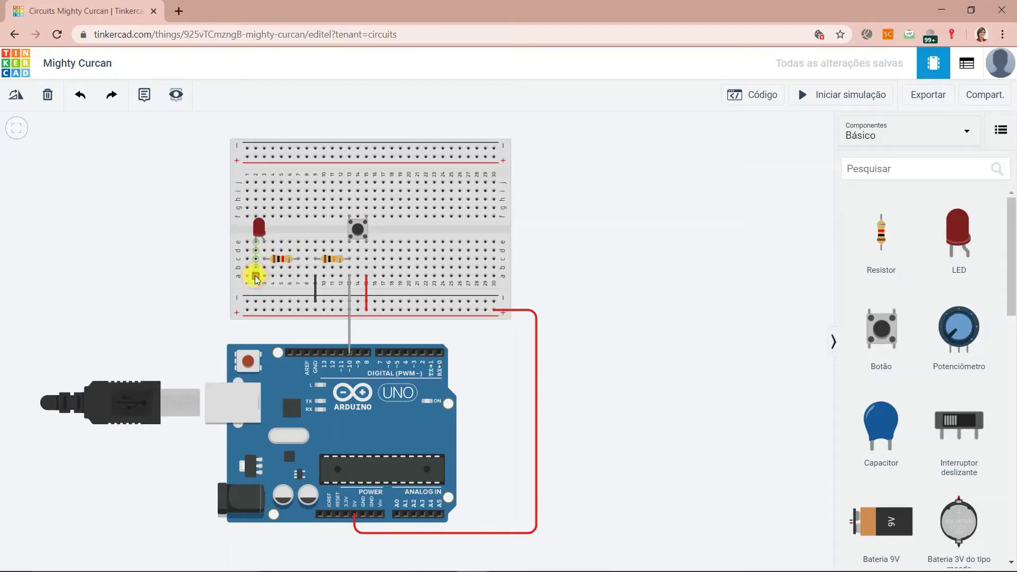
click(257, 302)
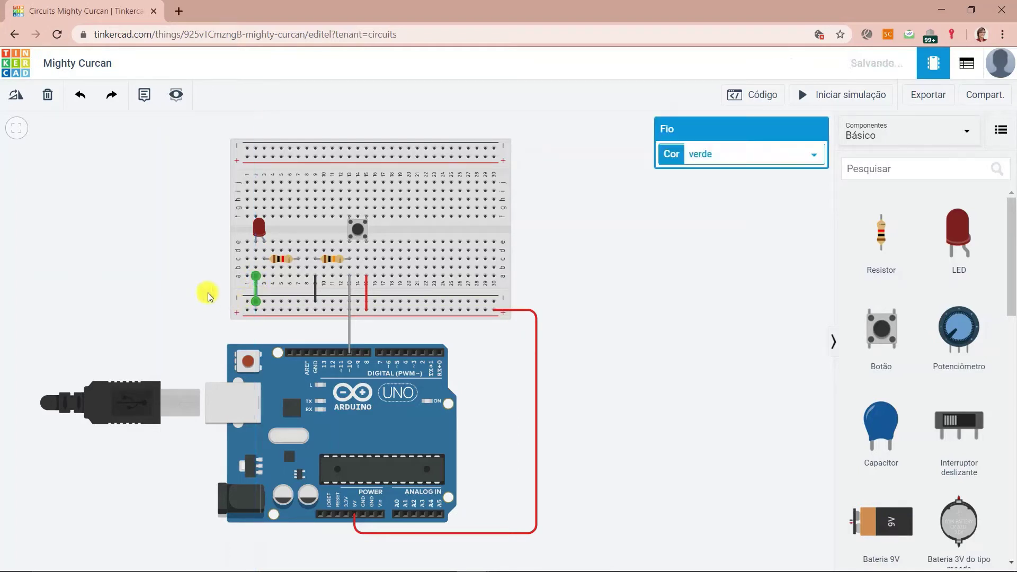
click(702, 154)
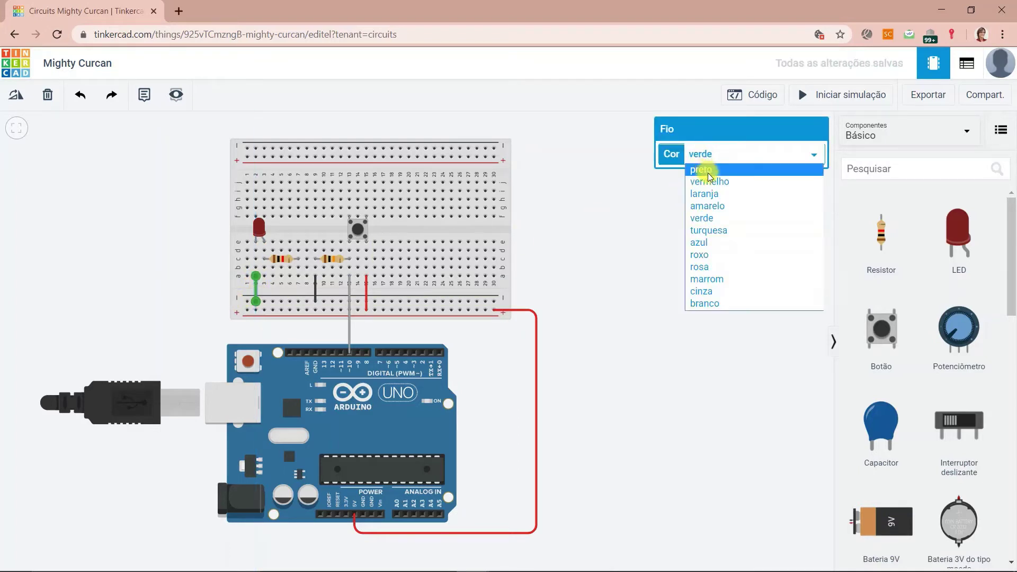
click(708, 167)
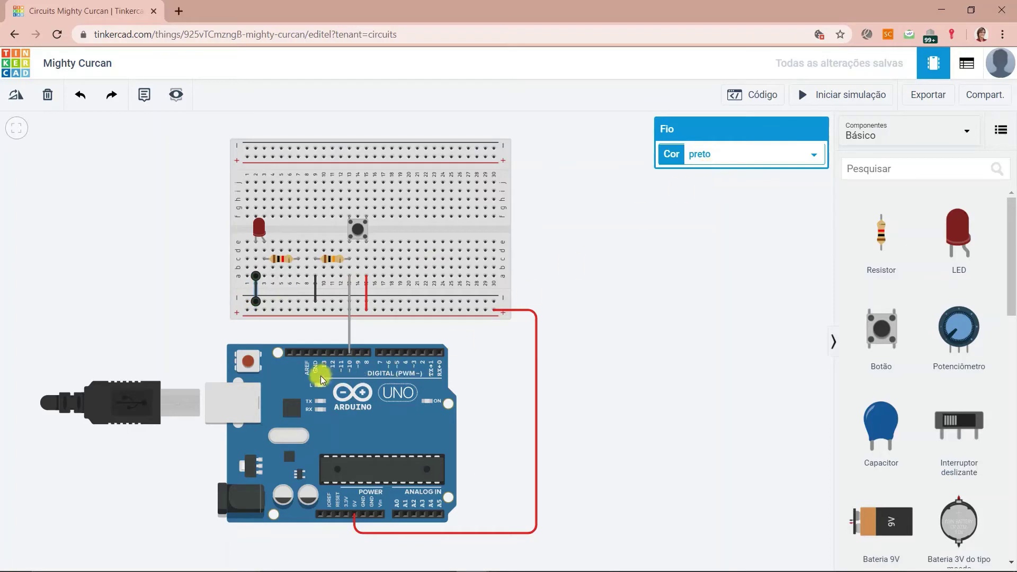
Route a wire from Arduino digital pin 13 to breadboard column 7, at the end of the LED's resistor
click(323, 352)
click(323, 353)
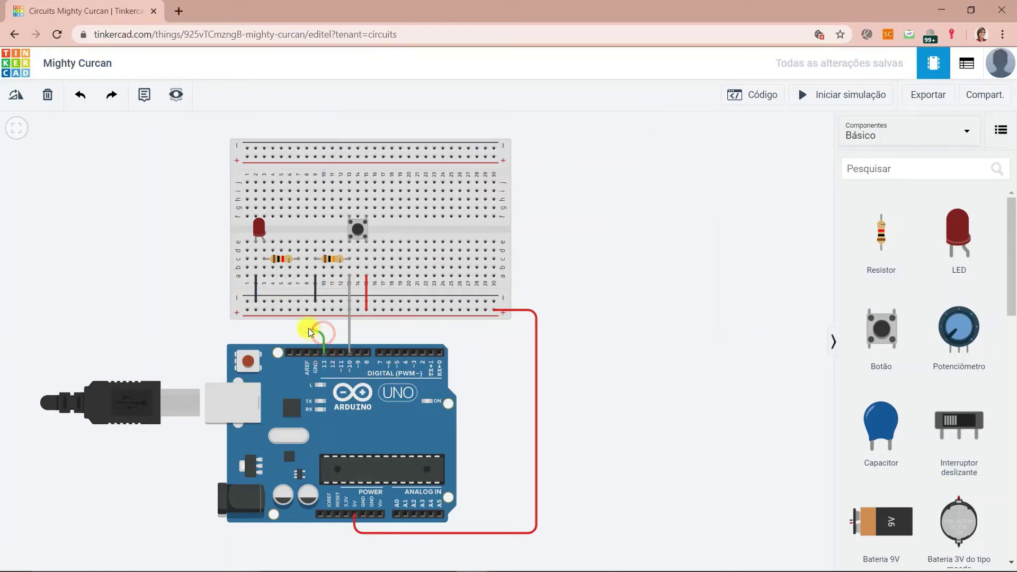
click(300, 277)
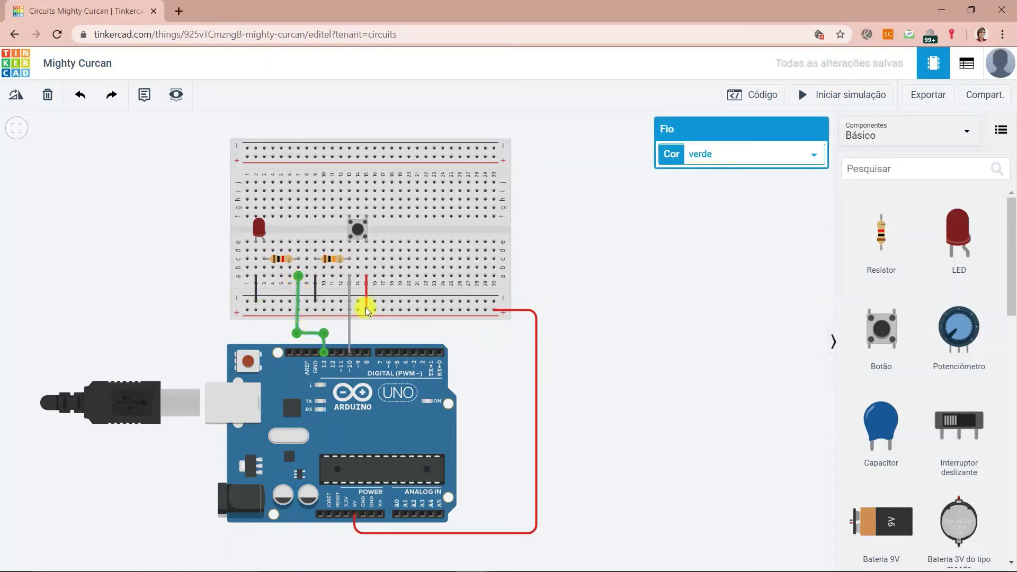
Colour the wire from Arduino pin 13 to the LED's resistor orange (laranja)
click(715, 155)
click(712, 192)
click(548, 295)
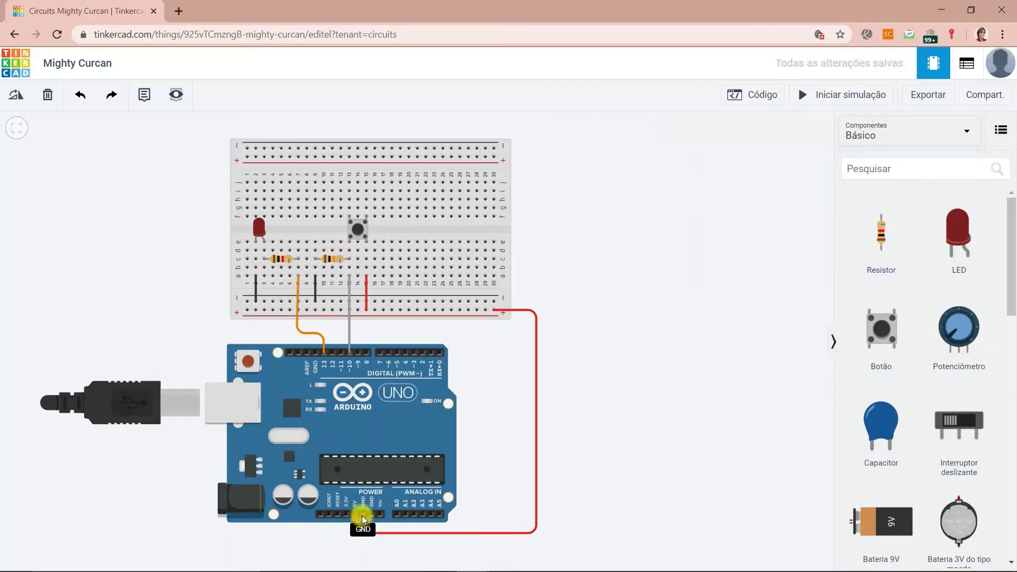
Route a straight-cornered wire from an Arduino power GND pin to the breadboard's lower negative rail at column 29 and colour it black (preto)
mouse_move(361, 515)
mouse_down()
mouse_move(366, 526)
mouse_move(364, 513)
mouse_up()
click(364, 514)
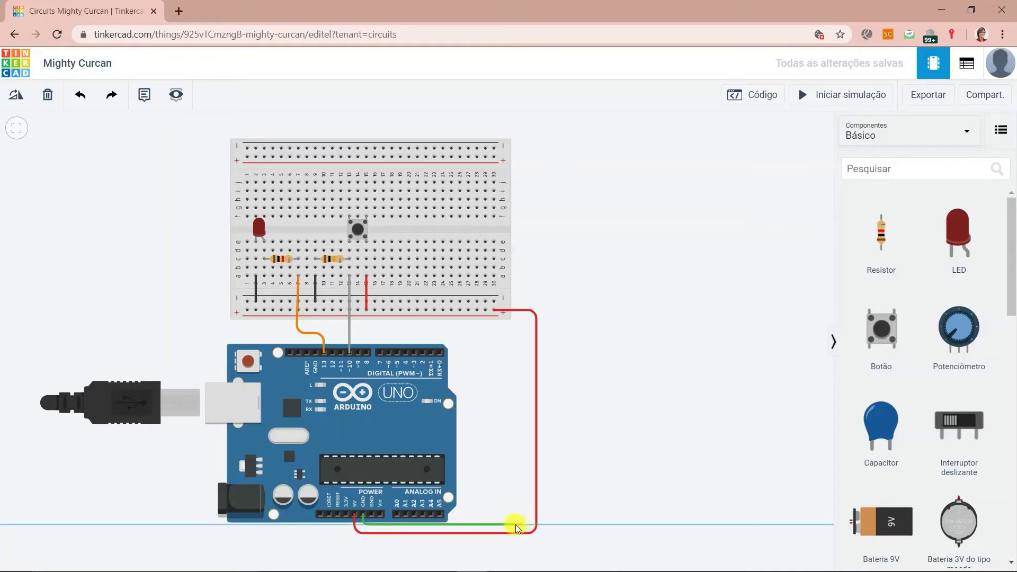
click(494, 525)
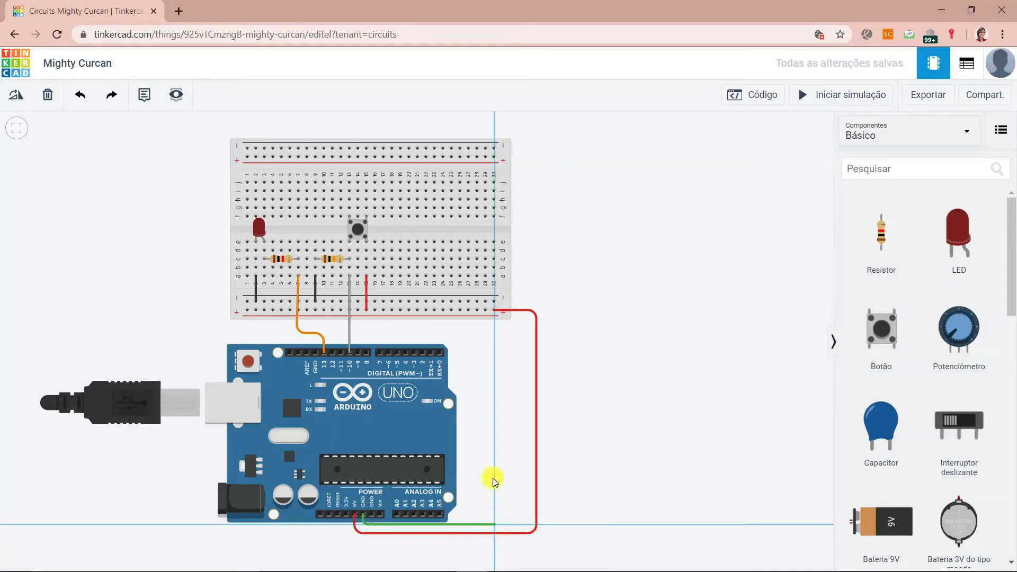
click(485, 303)
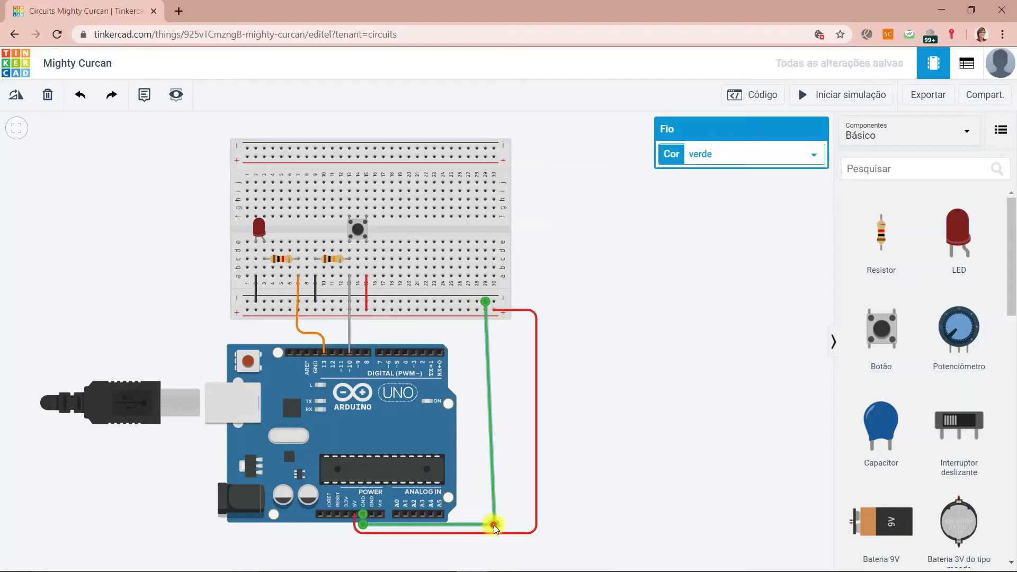
drag(493, 525, 484, 525)
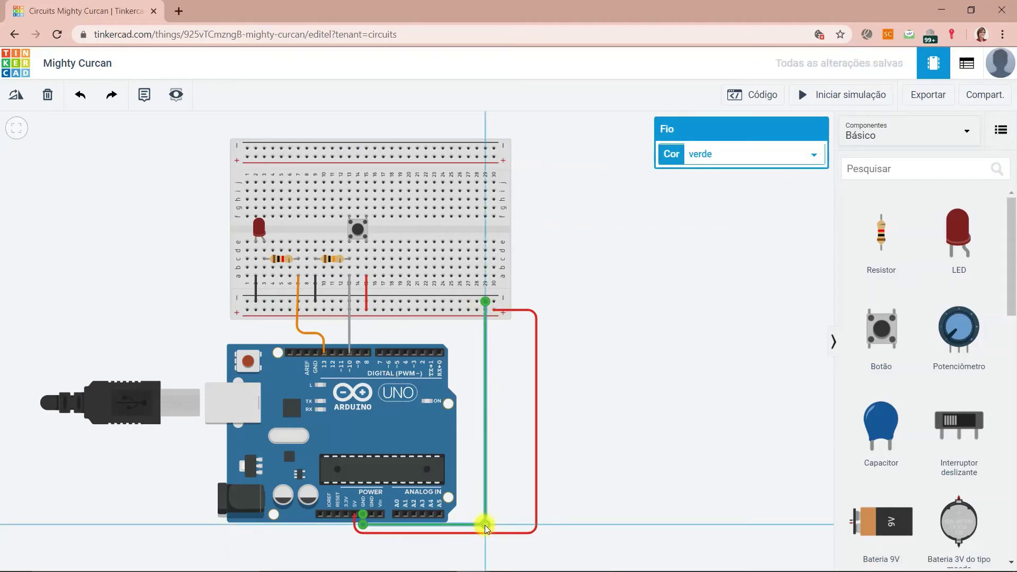
click(697, 159)
click(697, 168)
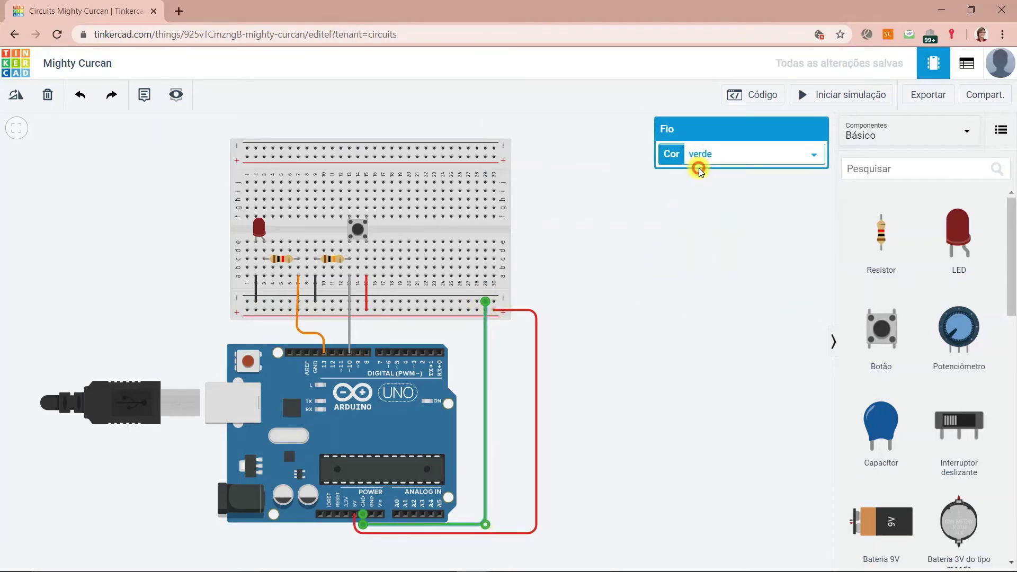
Reroute the red 5V wire straight down from the positive rail beside the black wire, and align the orange wire's bend with column 7
click(535, 437)
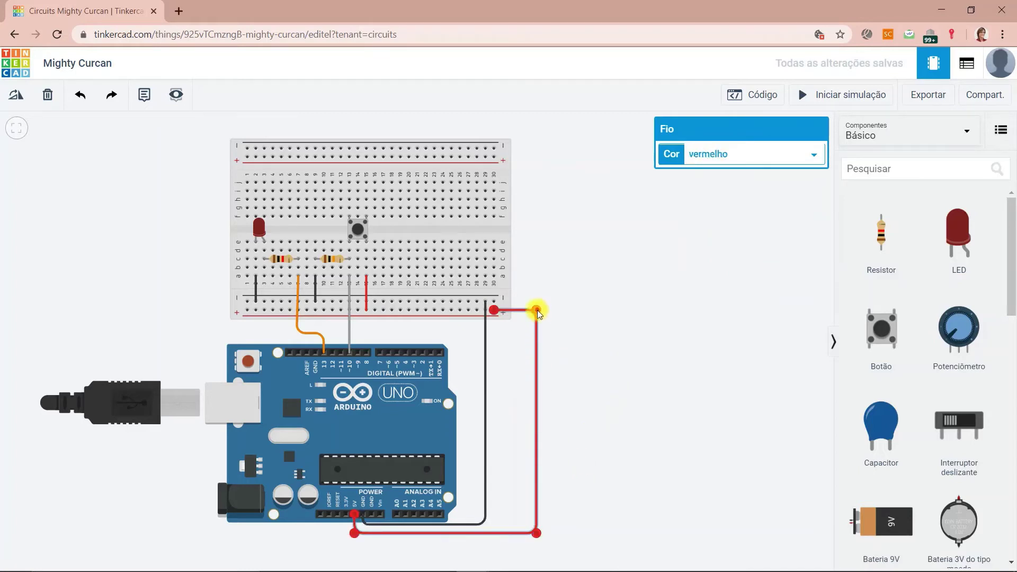
drag(537, 310, 497, 347)
drag(534, 532, 492, 528)
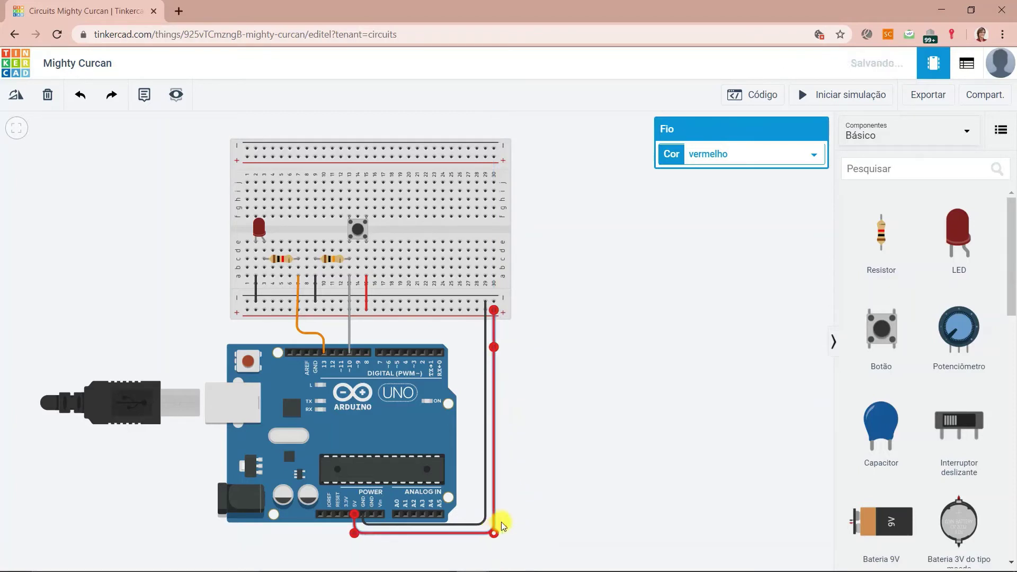
click(531, 388)
click(495, 347)
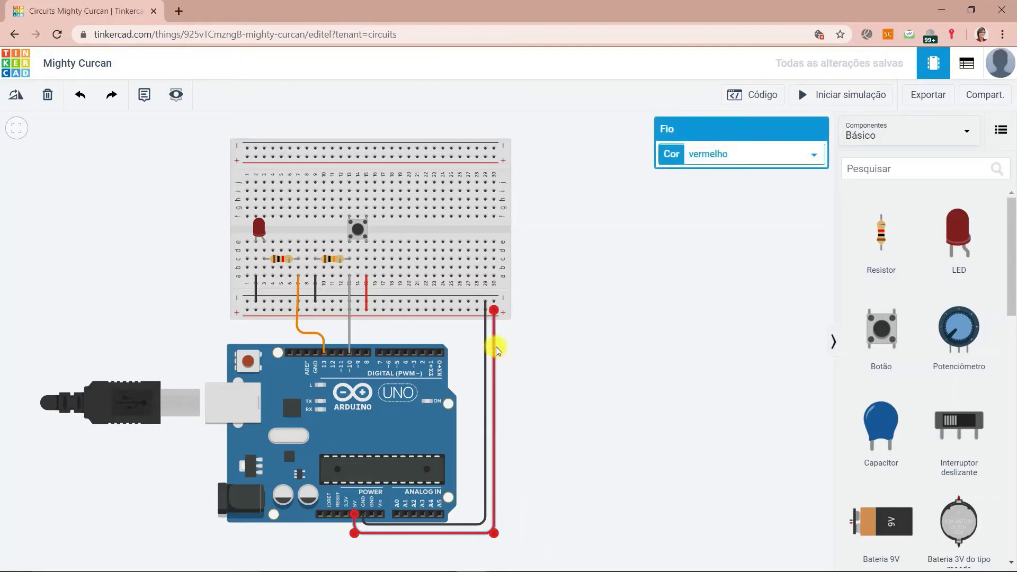
click(516, 364)
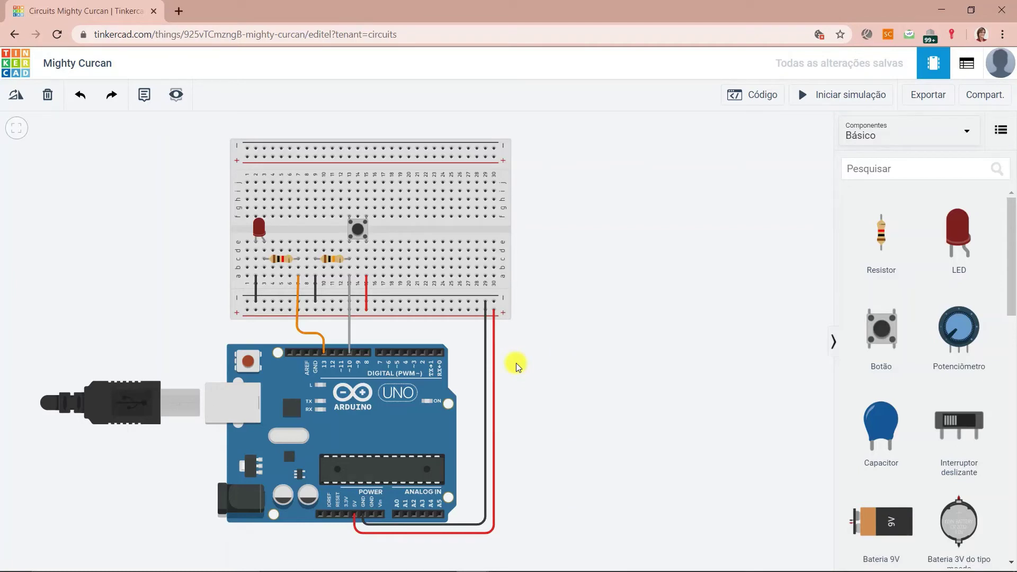
click(305, 332)
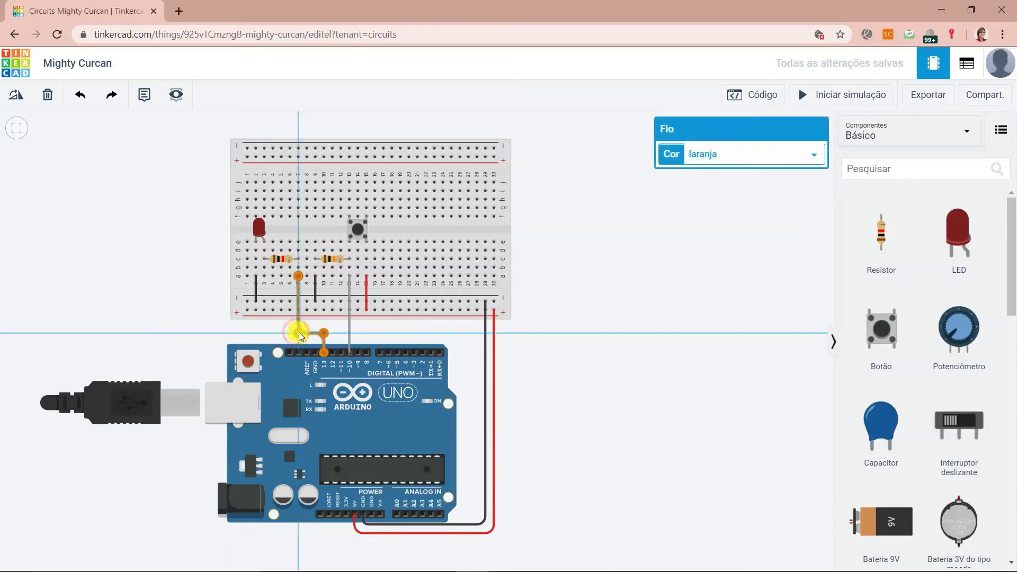
click(536, 342)
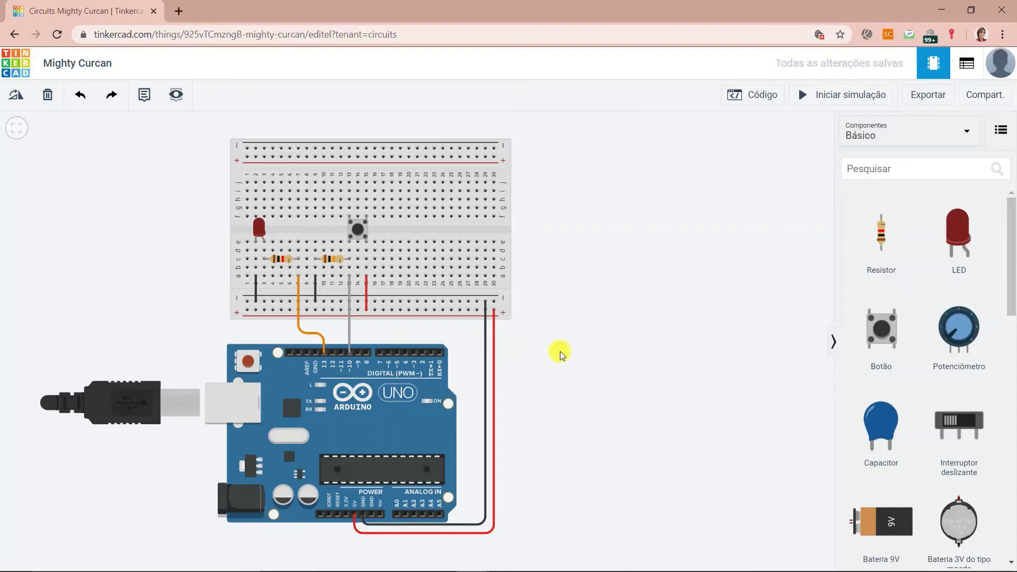
Open the Arduino code and duplicate the line pinMode(13, OUTPUT); directly below itself in setup(), with matching indentation
click(734, 99)
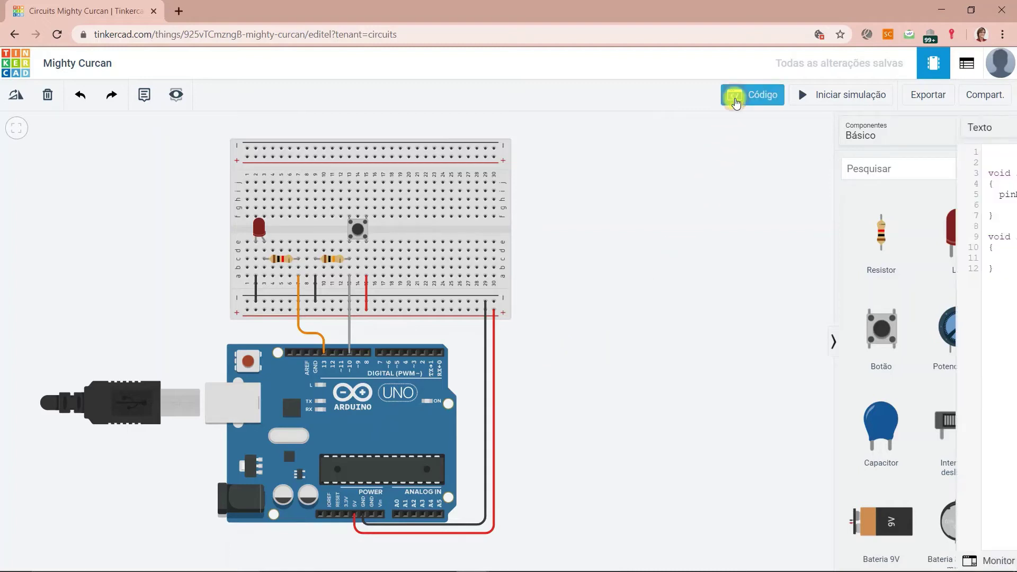
click(644, 264)
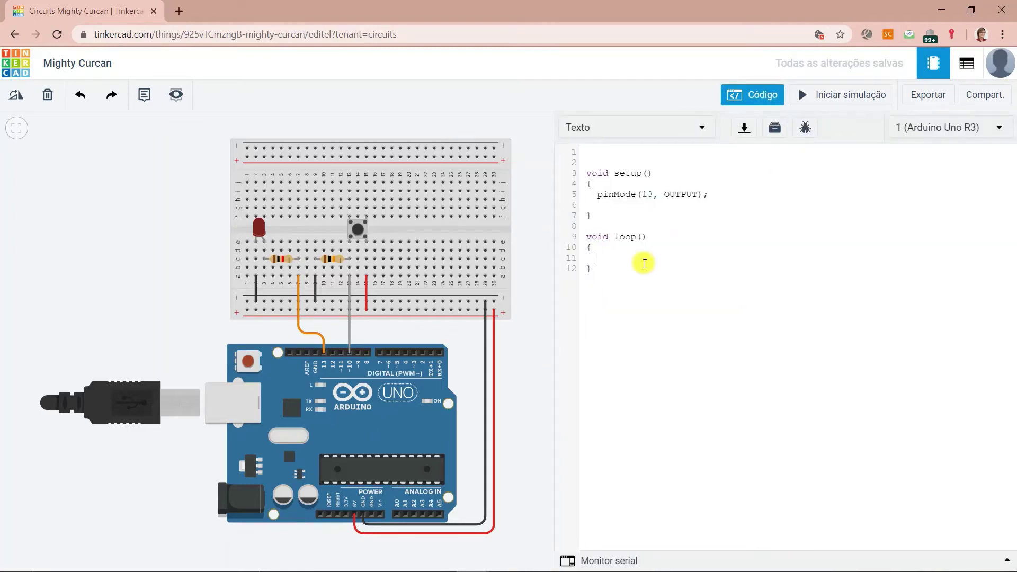
click(714, 193)
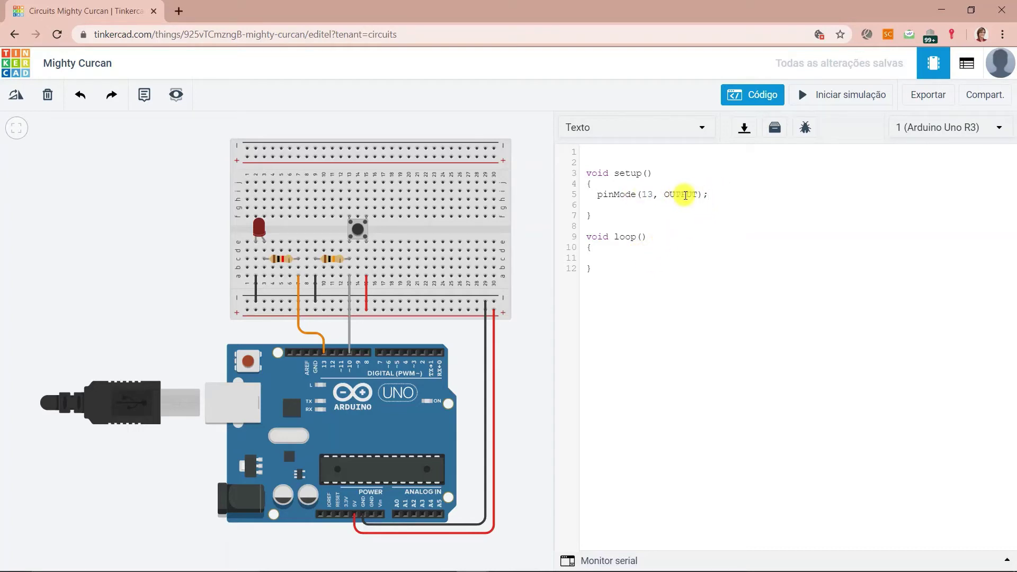
drag(708, 195, 595, 196)
key(ctrl+c)
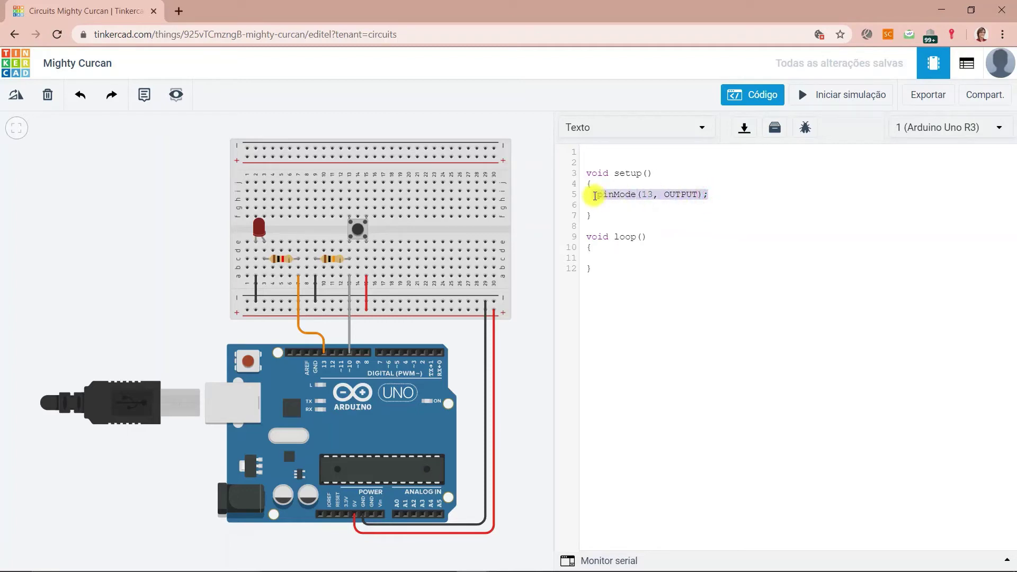
click(706, 194)
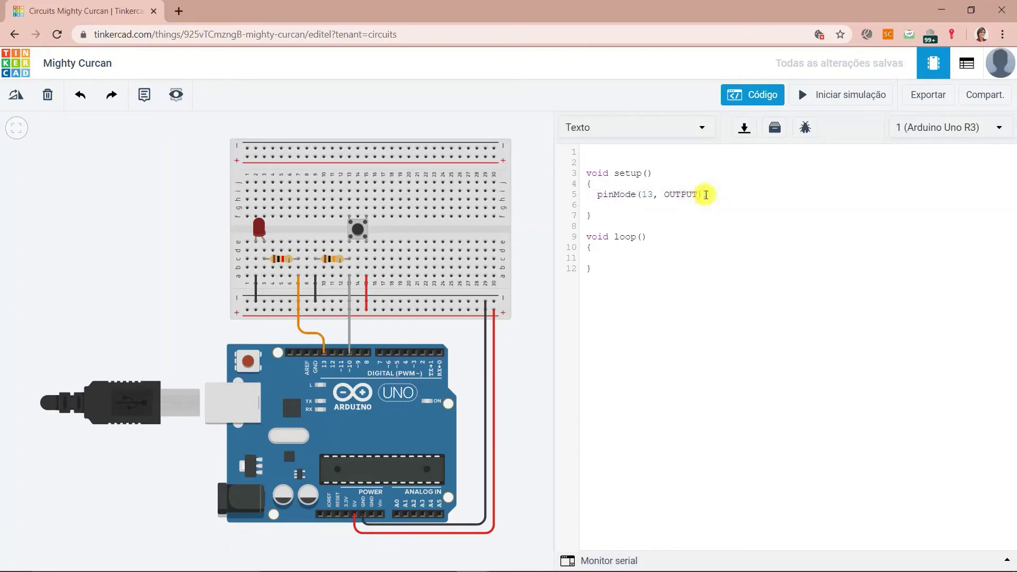
key(Return)
key(ctrl+v)
click(603, 204)
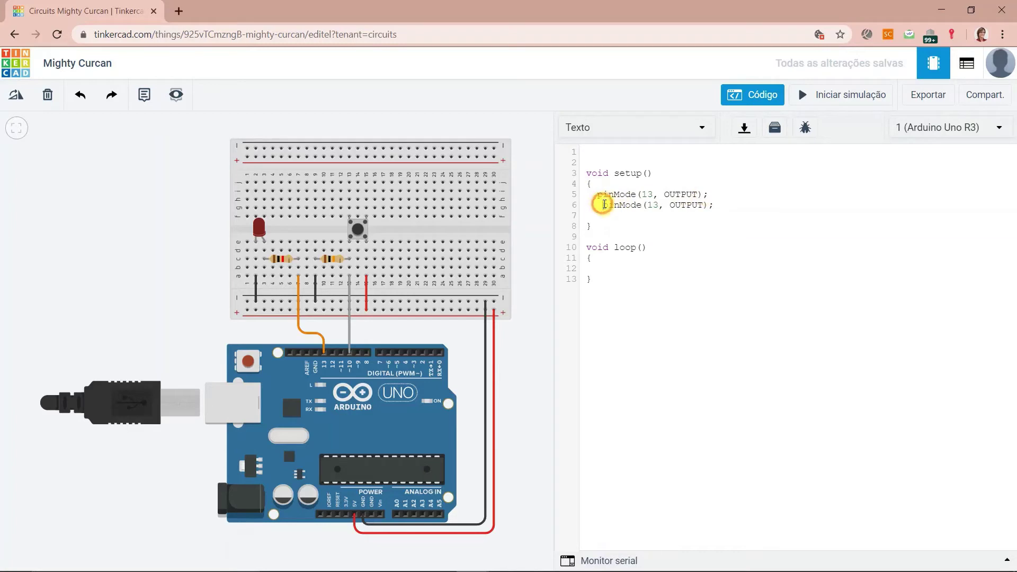
Change the duplicated line to pinMode(10, INPUT); and remove the blank line below it in setup()
double_click(649, 205)
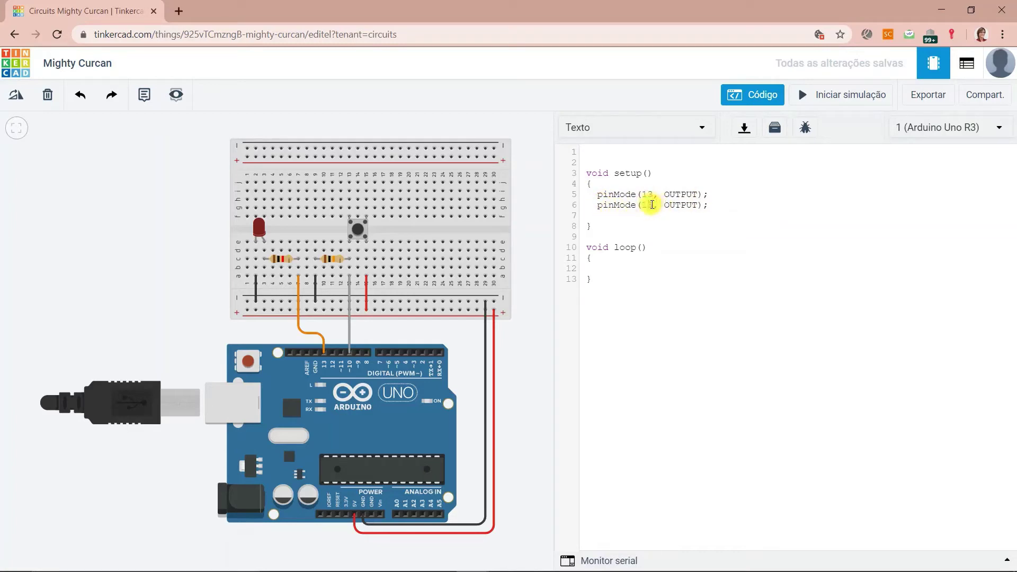
text(10)
double_click(667, 205)
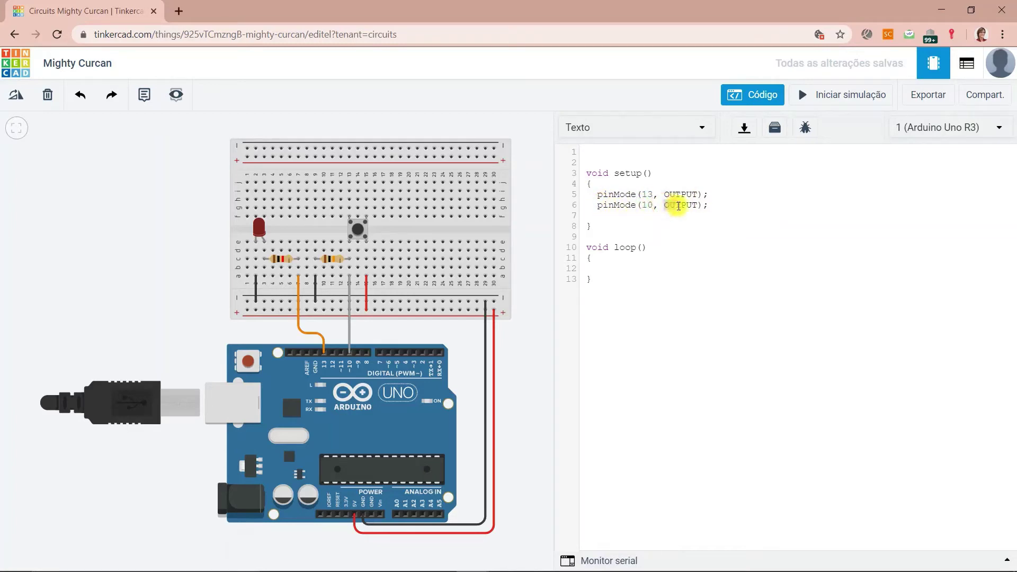
key(Caps_Lock)
text(INPUT)
key(Caps_Lock)
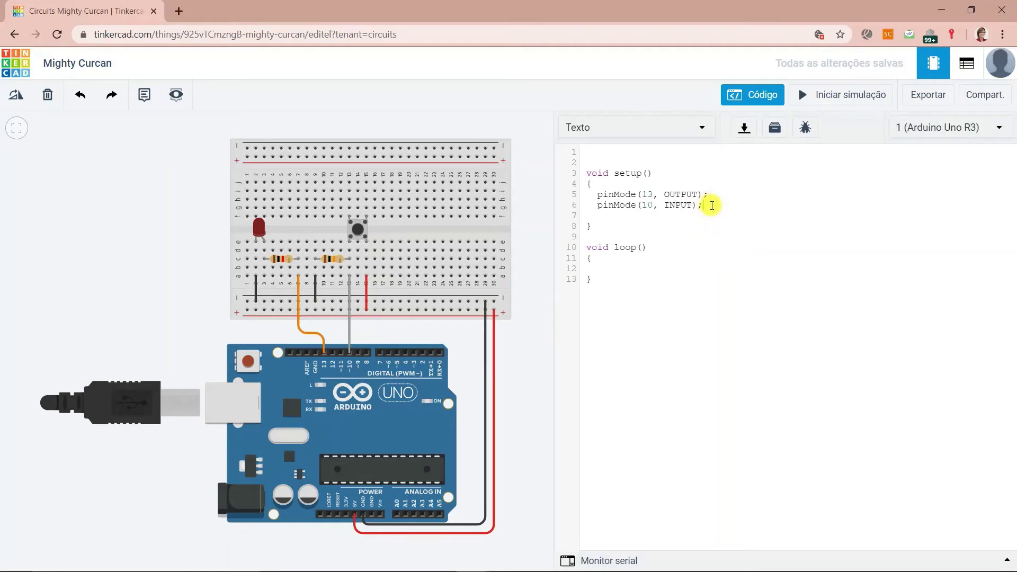
click(647, 215)
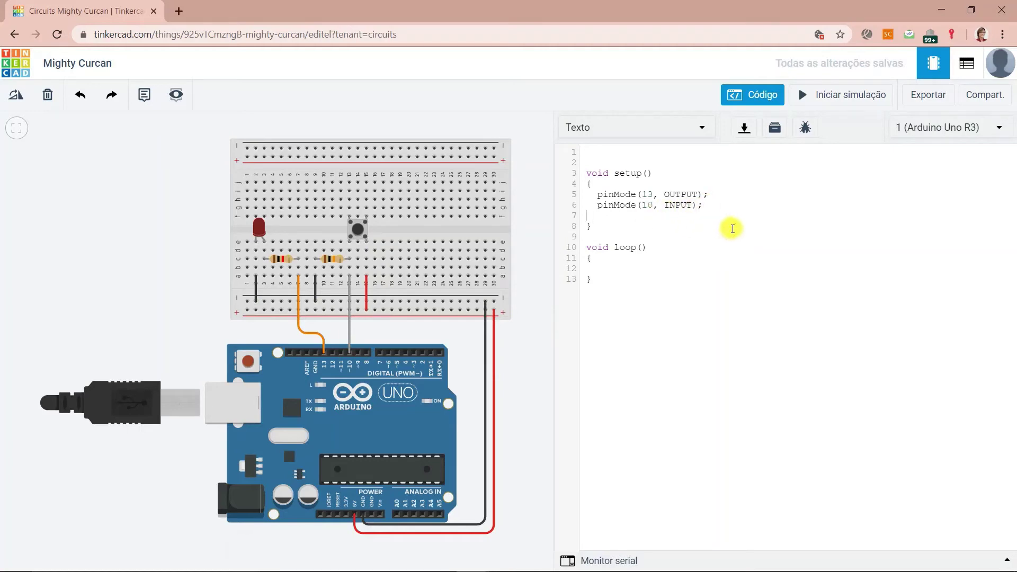
key(BackSpace)
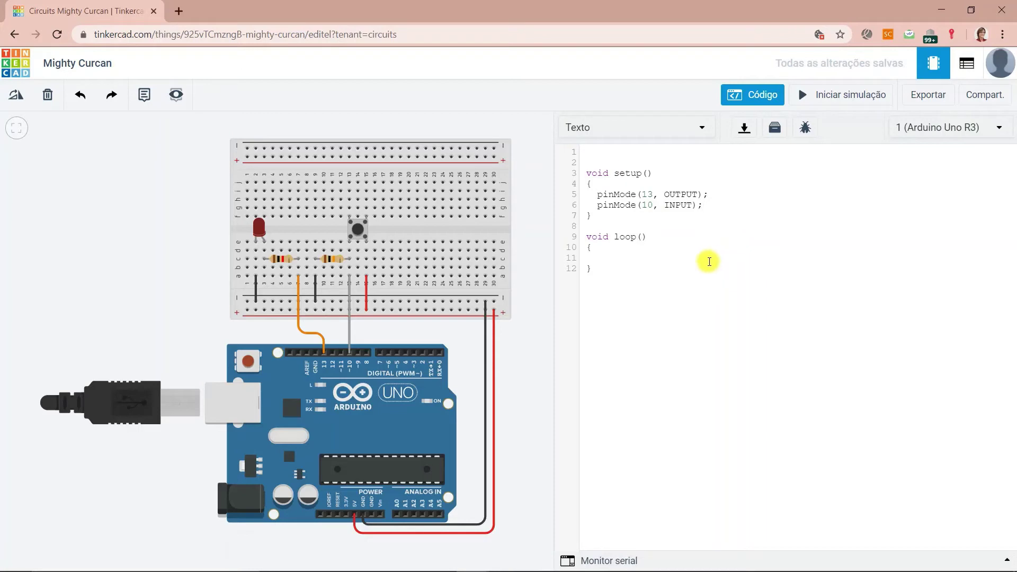
Declare int valor = 0; on the first line of the code and add valor = digitalRead(10); inside loop()
click(646, 258)
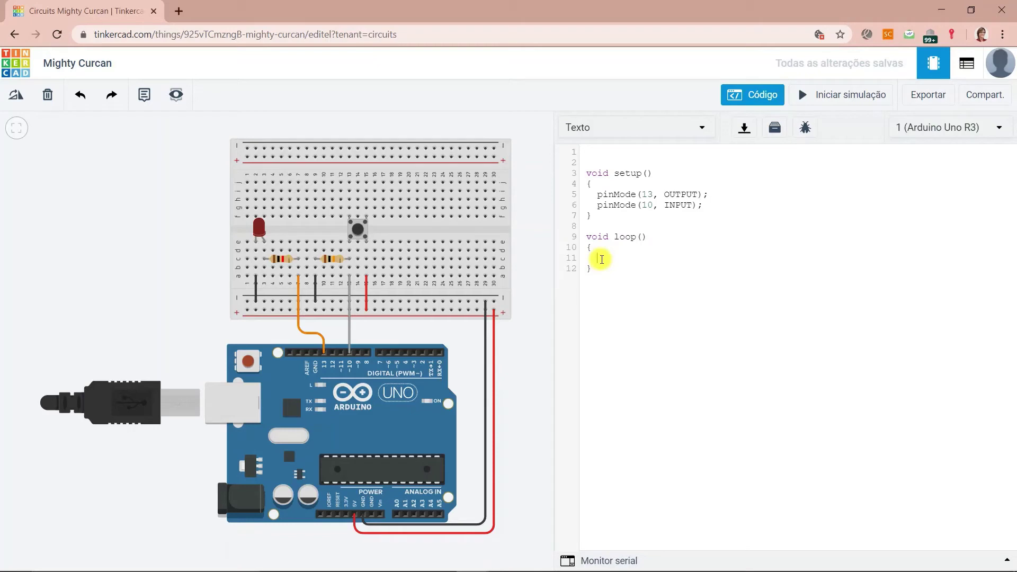
text(valor ==)
click(593, 153)
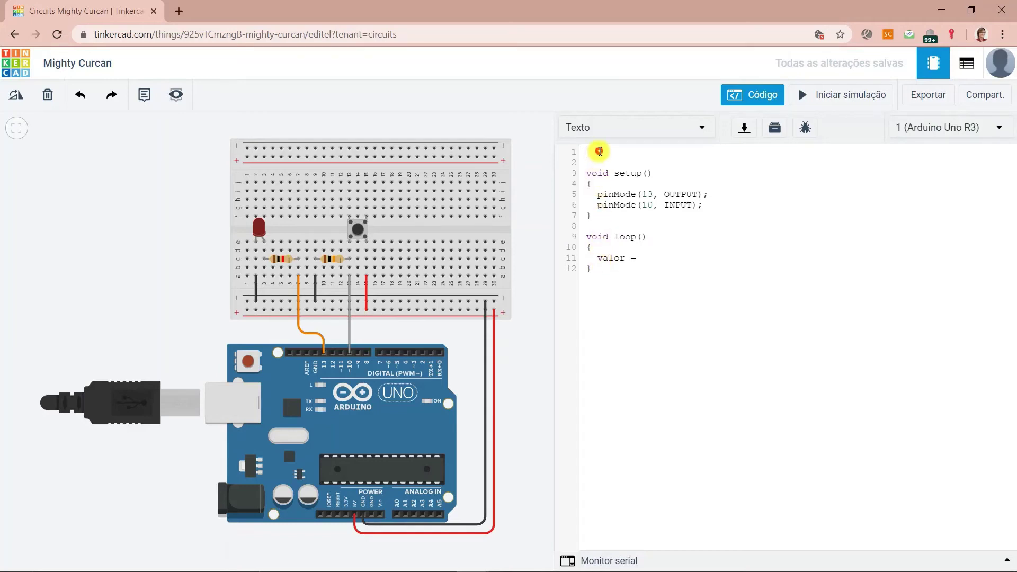
text(int valor = 0;)
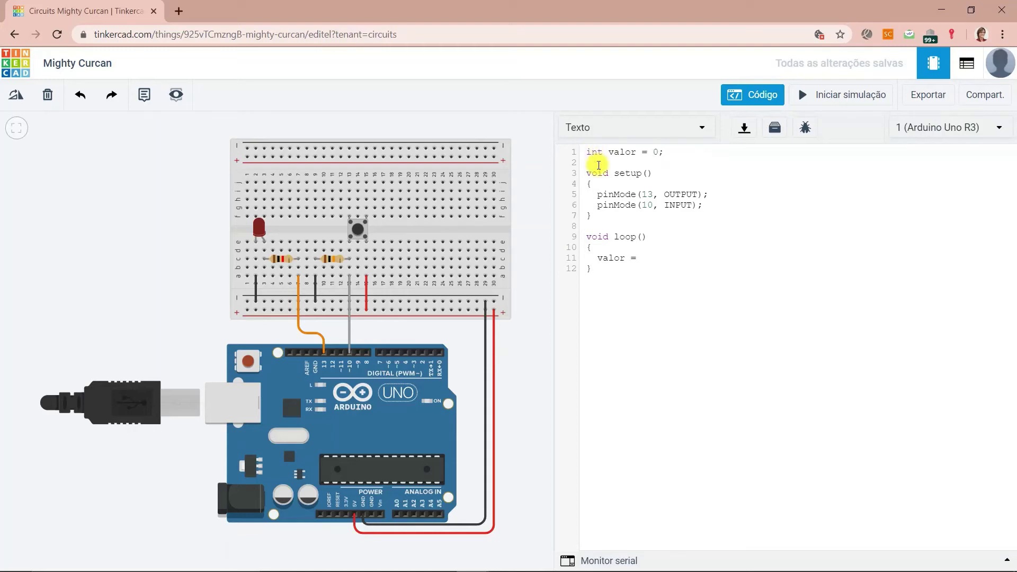
click(644, 258)
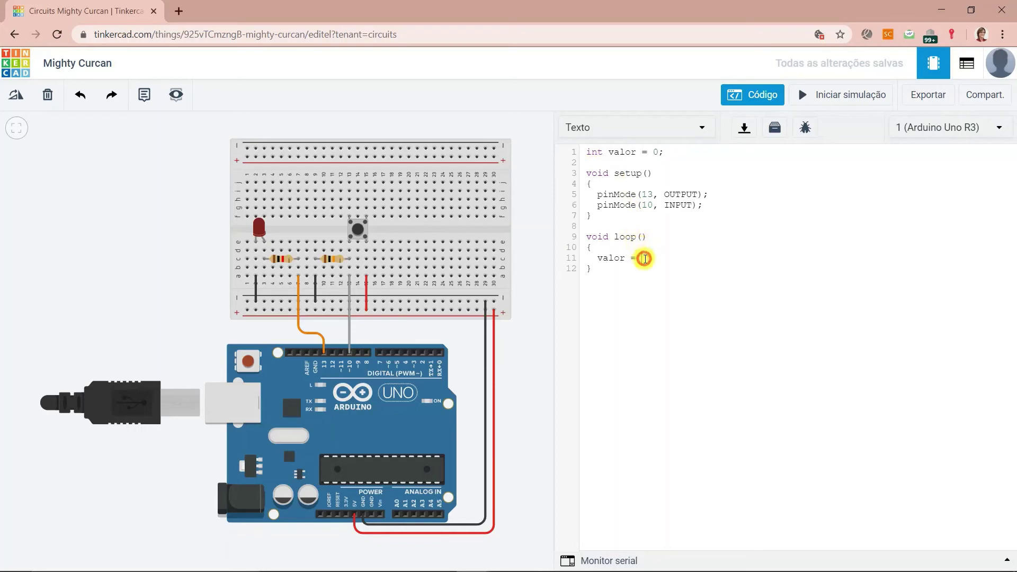
text(digitalRead(10);)
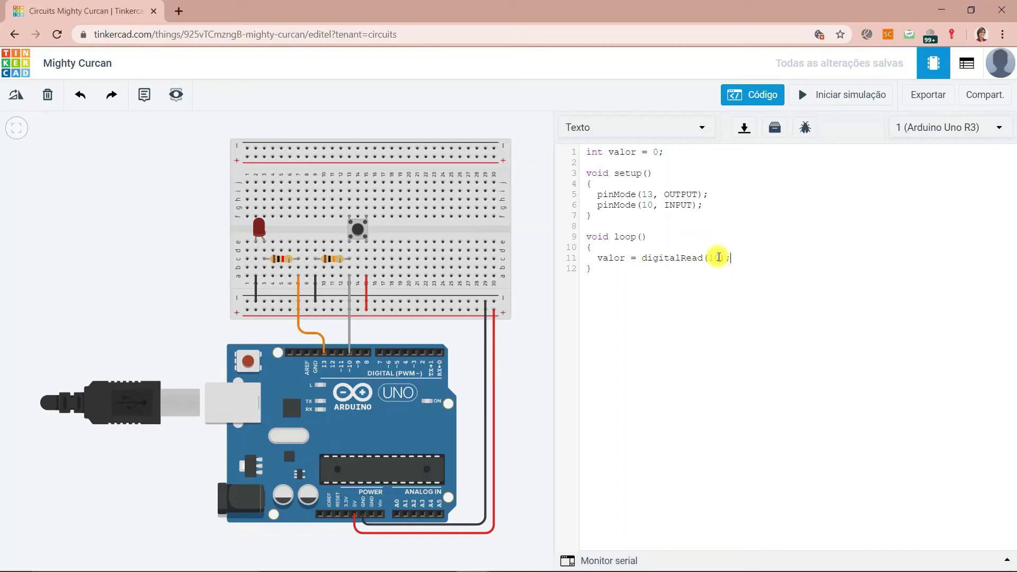
double_click(600, 258)
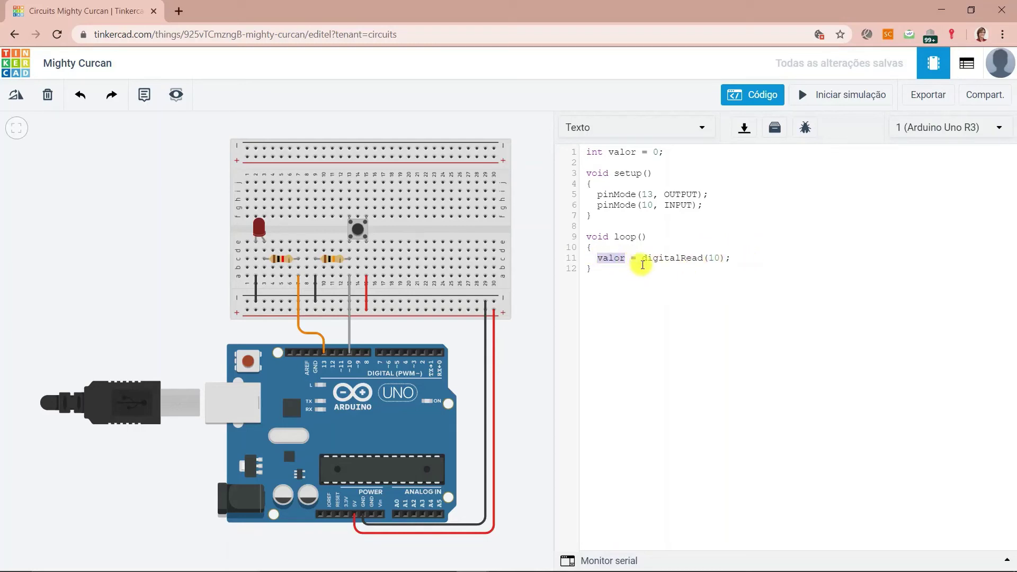
click(625, 258)
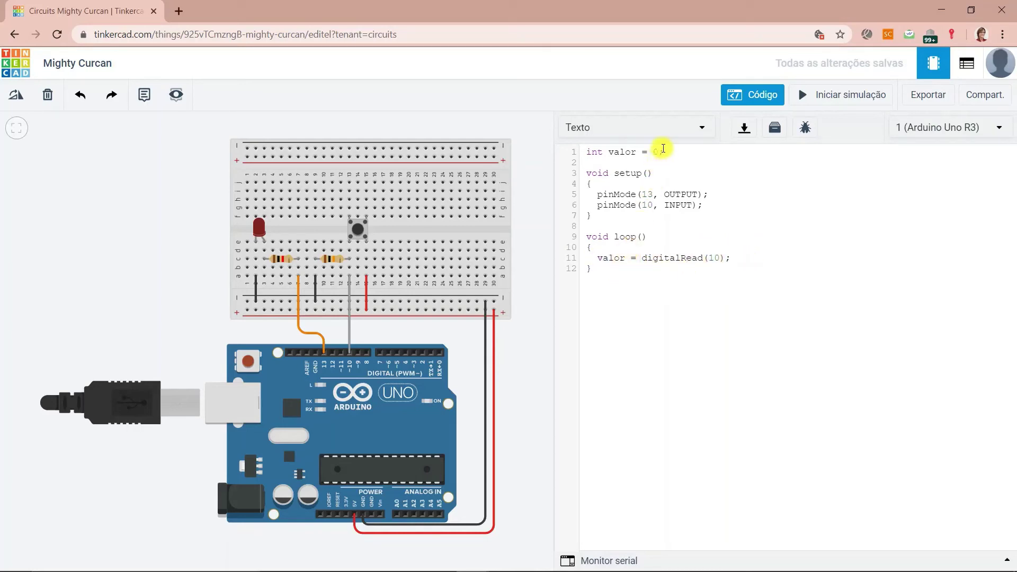
Add the line digitalWrite (13, valor); below the digitalRead line in loop()
click(733, 258)
key(Down)
text(digita)
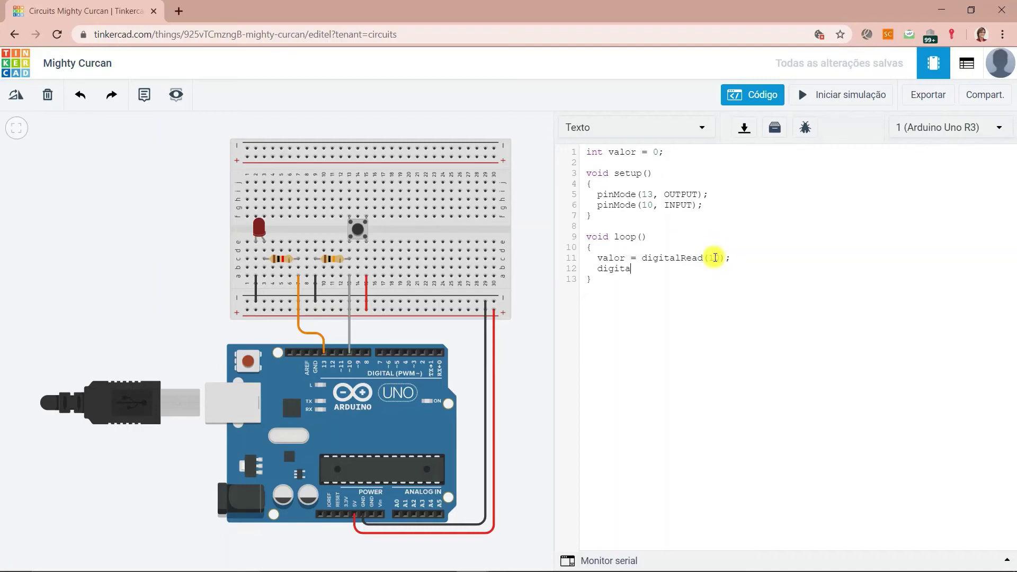
text(lWrite)
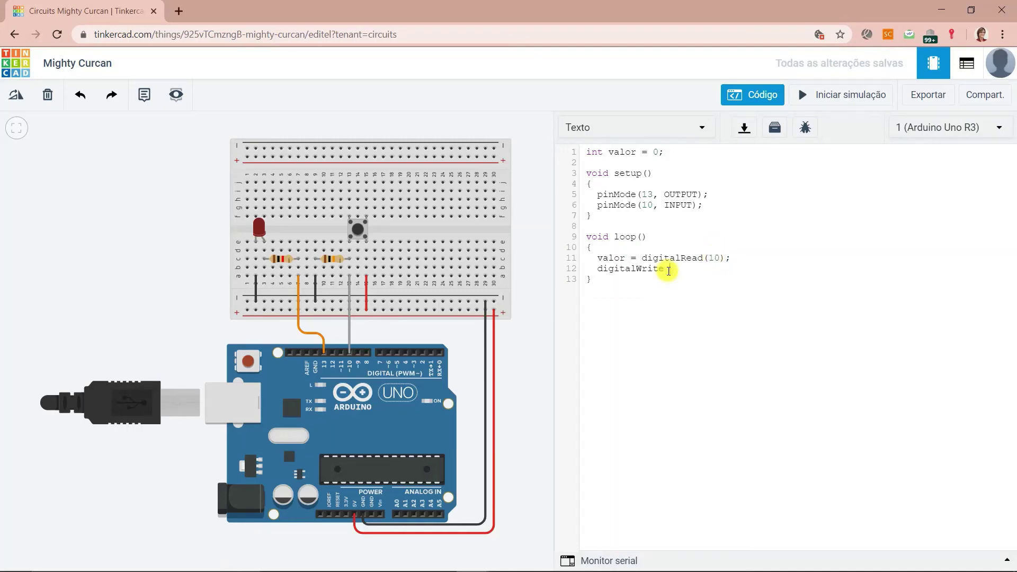
text((13, valor);)
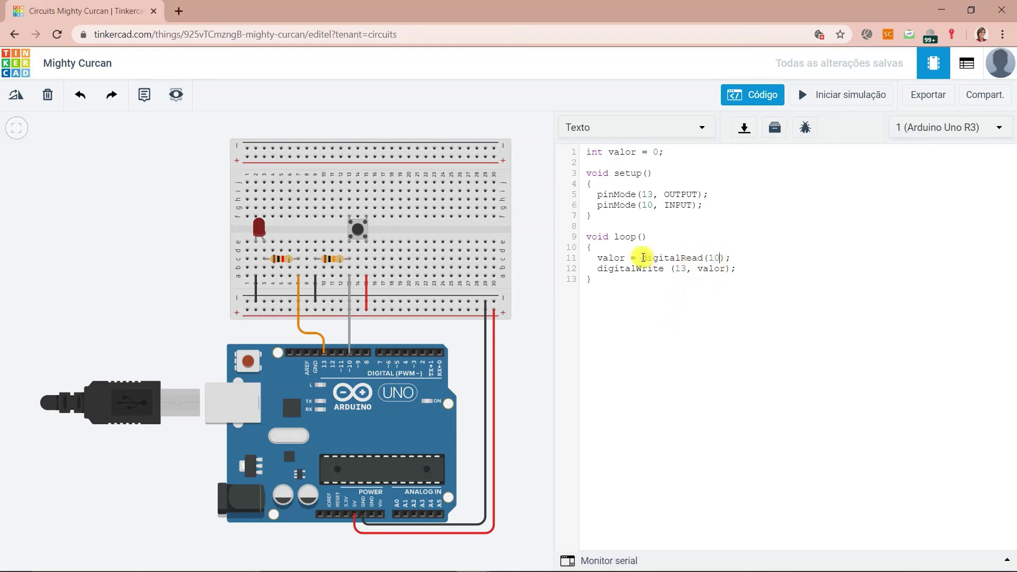
drag(640, 259, 729, 259)
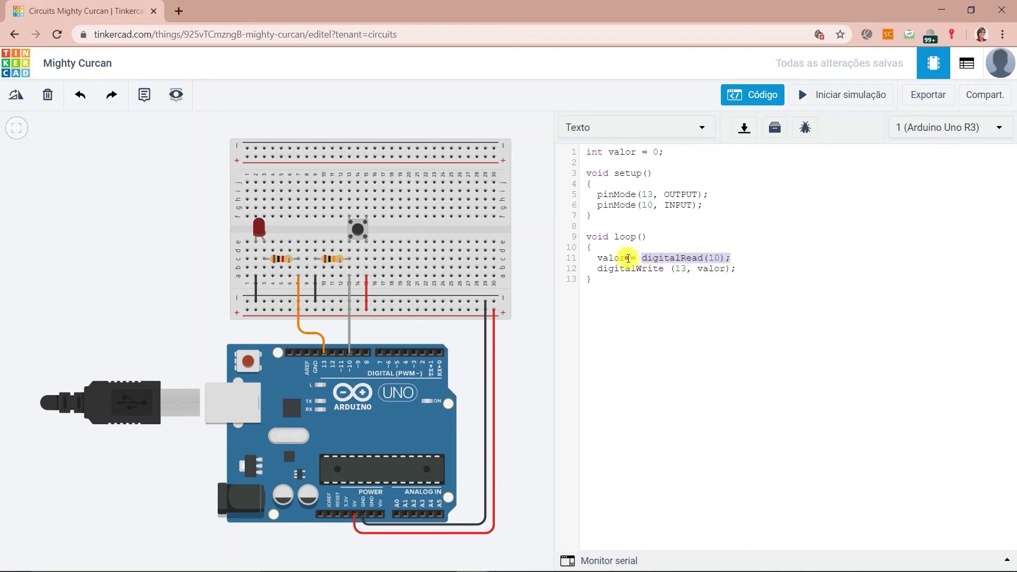
drag(625, 258, 598, 258)
drag(697, 268, 726, 269)
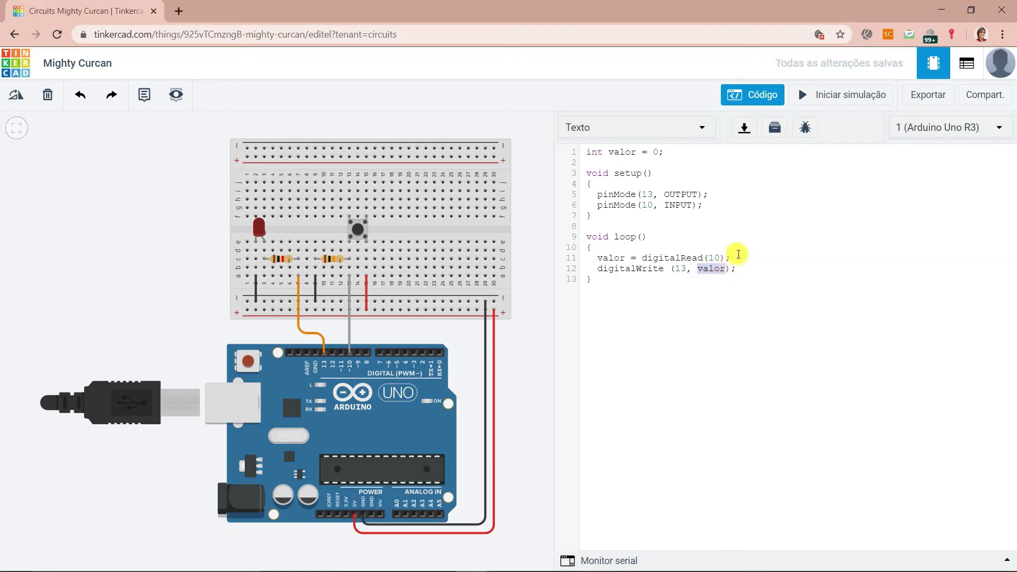
click(666, 272)
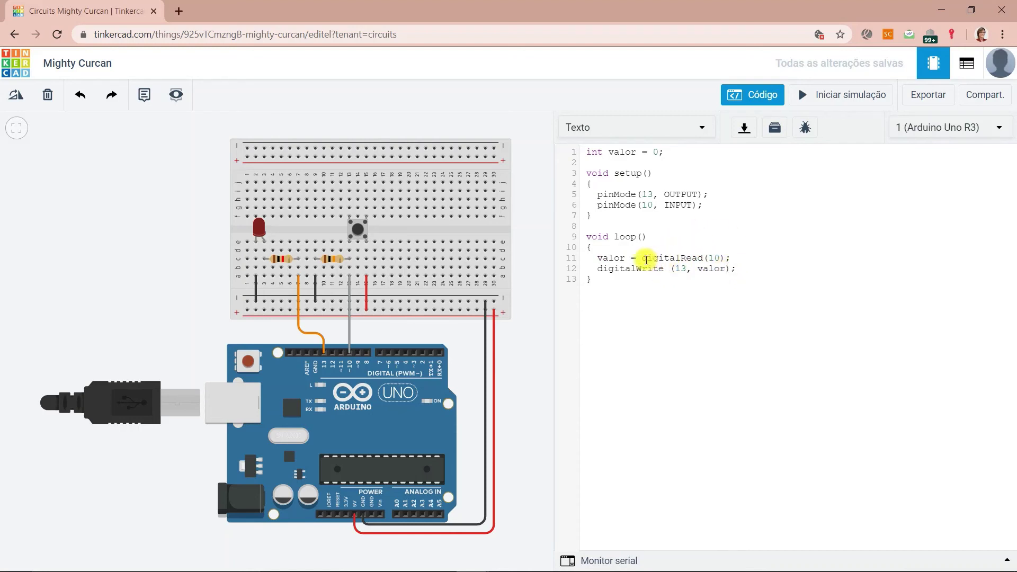
drag(642, 258, 703, 258)
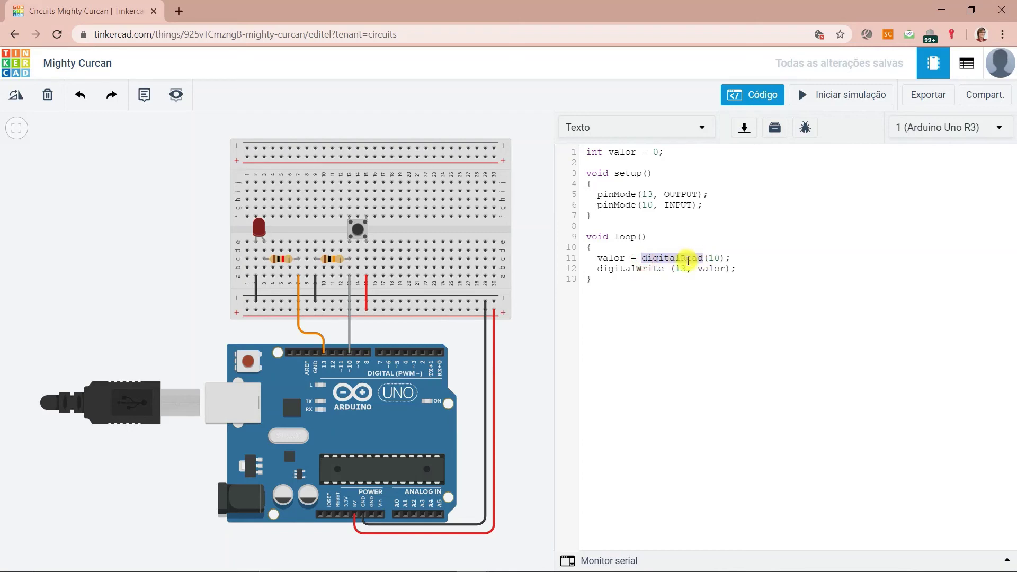
drag(597, 270, 667, 268)
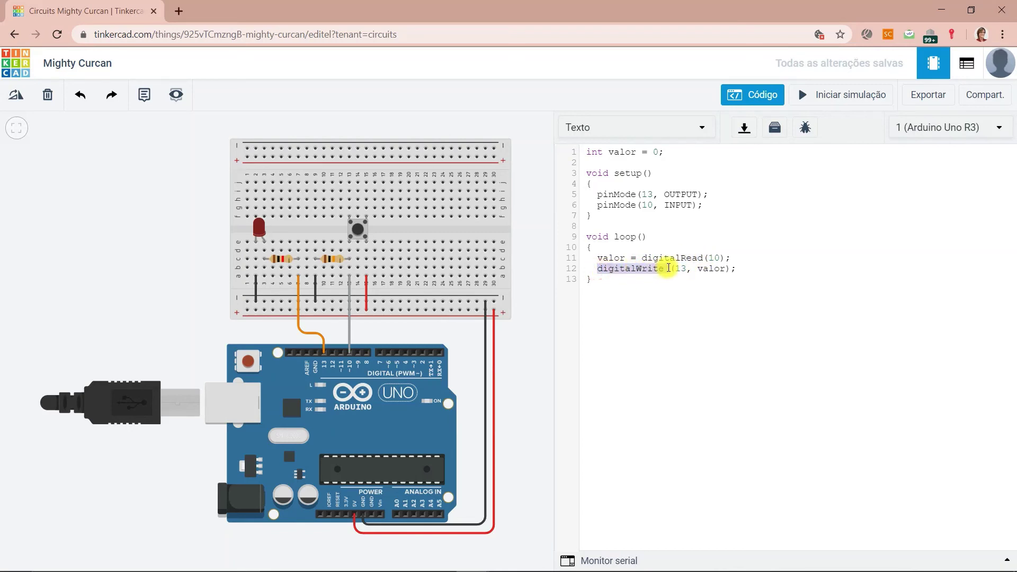
click(682, 268)
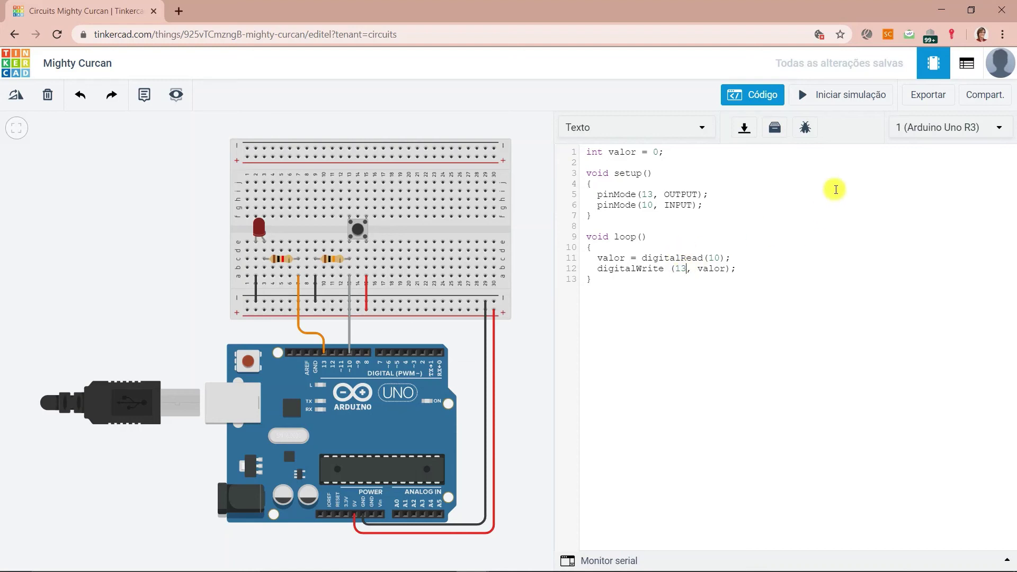
Run the simulation, operate the breadboard pushbutton several times to test the LED, and stop the simulation
click(837, 95)
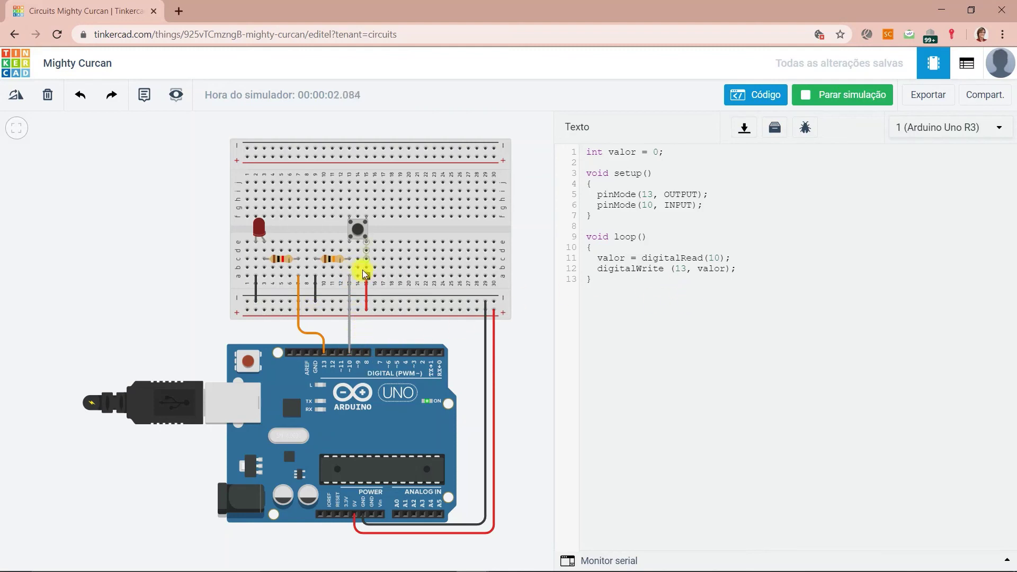
click(358, 233)
click(357, 230)
click(357, 230)
click(809, 95)
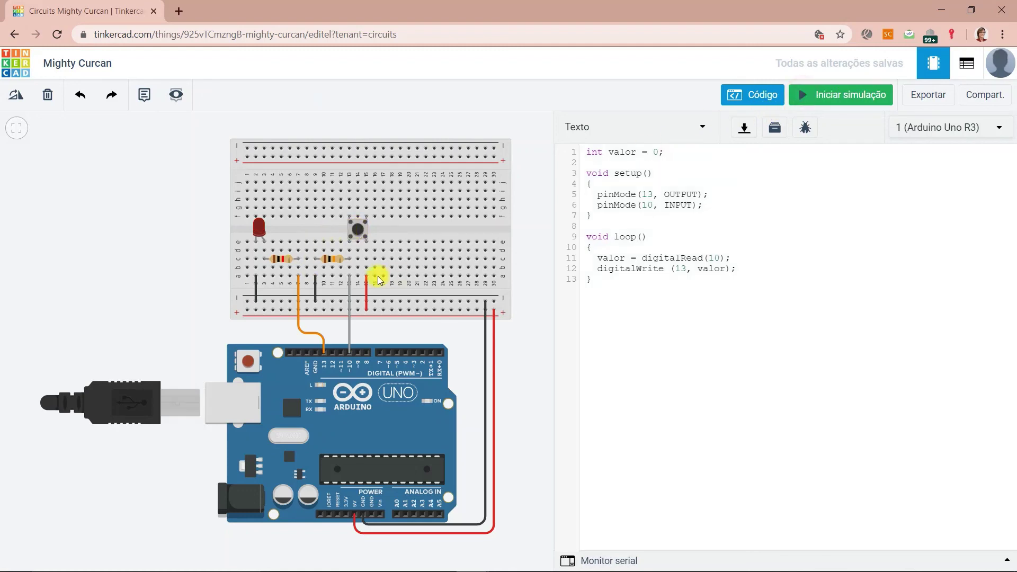
Set the resistance of the LED's resistor to 100 Ω
click(284, 260)
click(449, 180)
text(00)
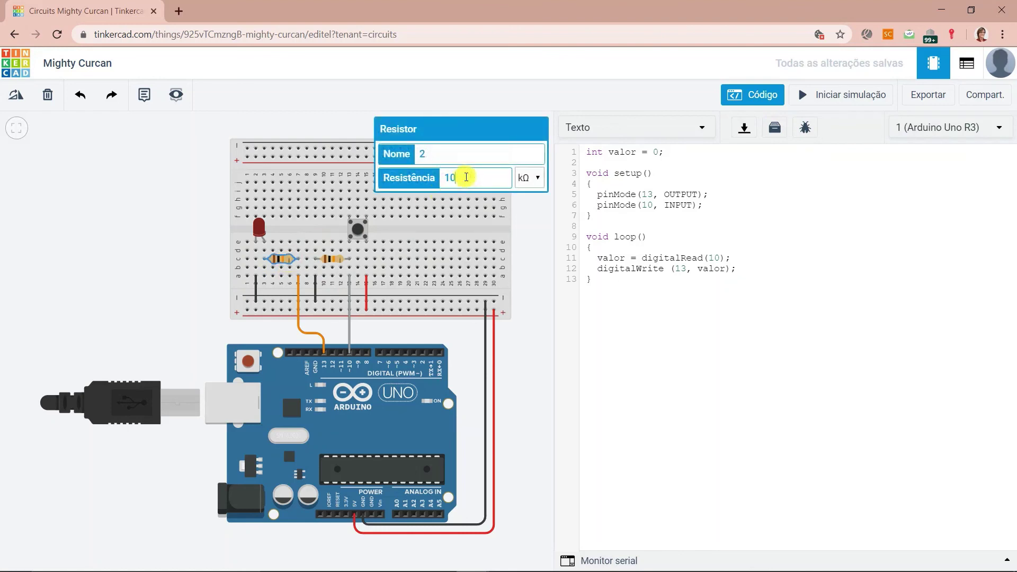
click(522, 177)
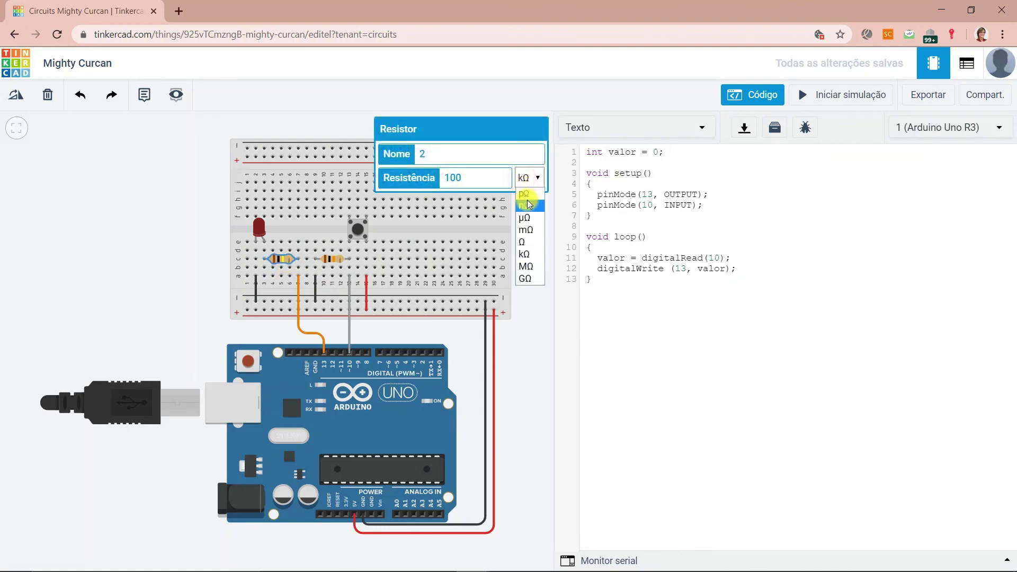
click(527, 242)
click(597, 166)
Restart the simulation with the code shown and operate the pushbutton to test the LED with its new resistor value
click(778, 93)
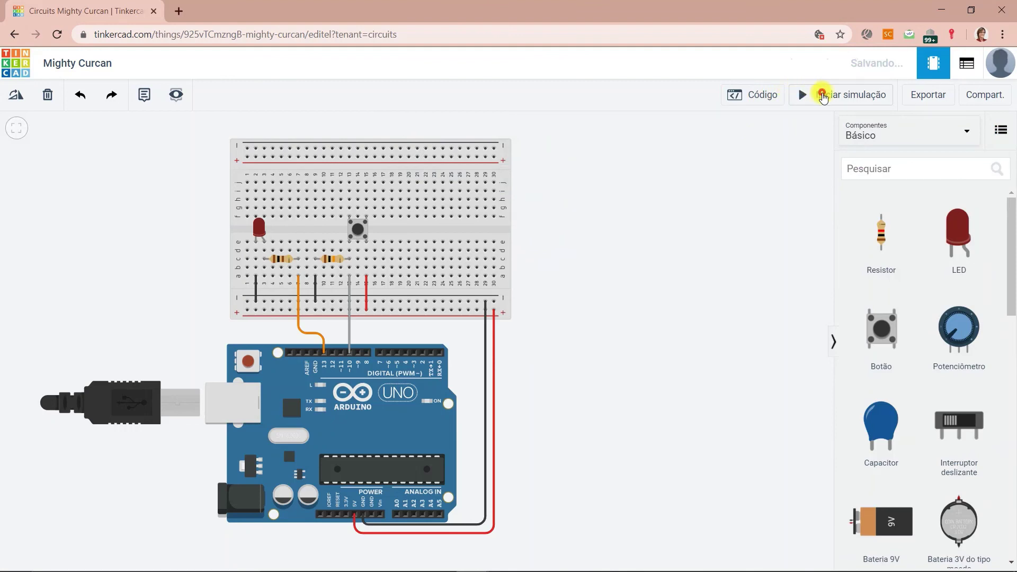
click(822, 94)
click(767, 100)
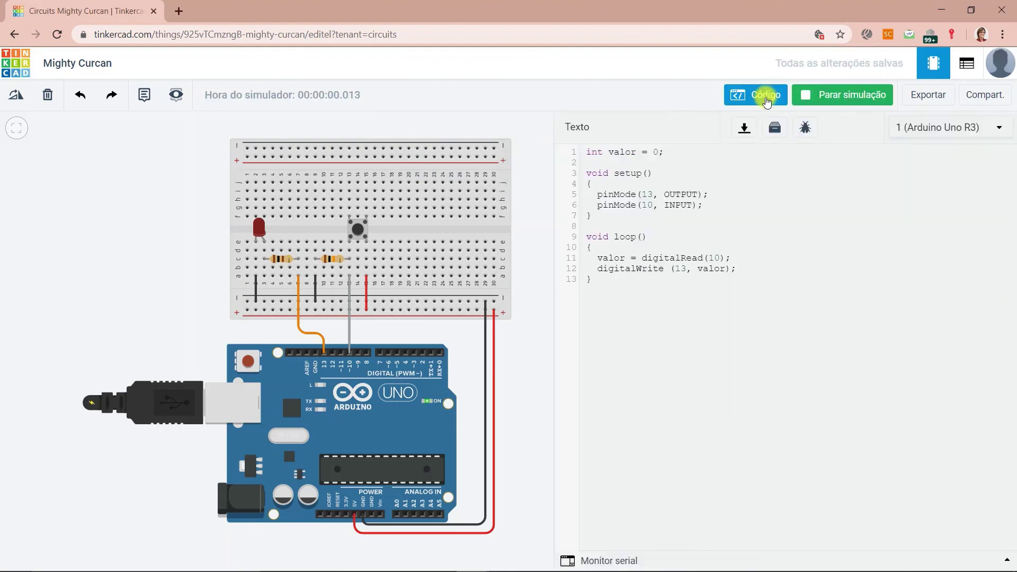
click(359, 231)
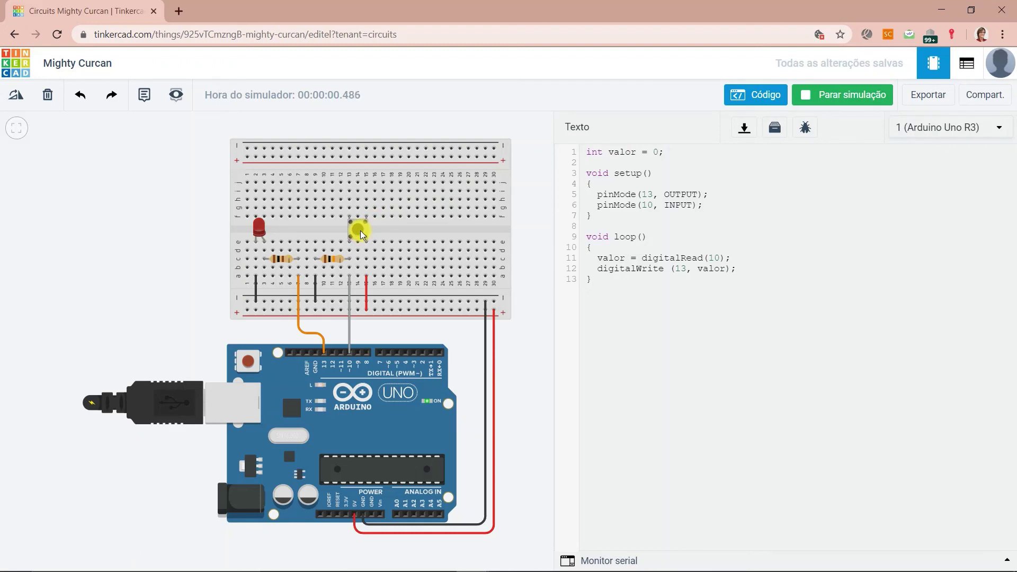
click(359, 232)
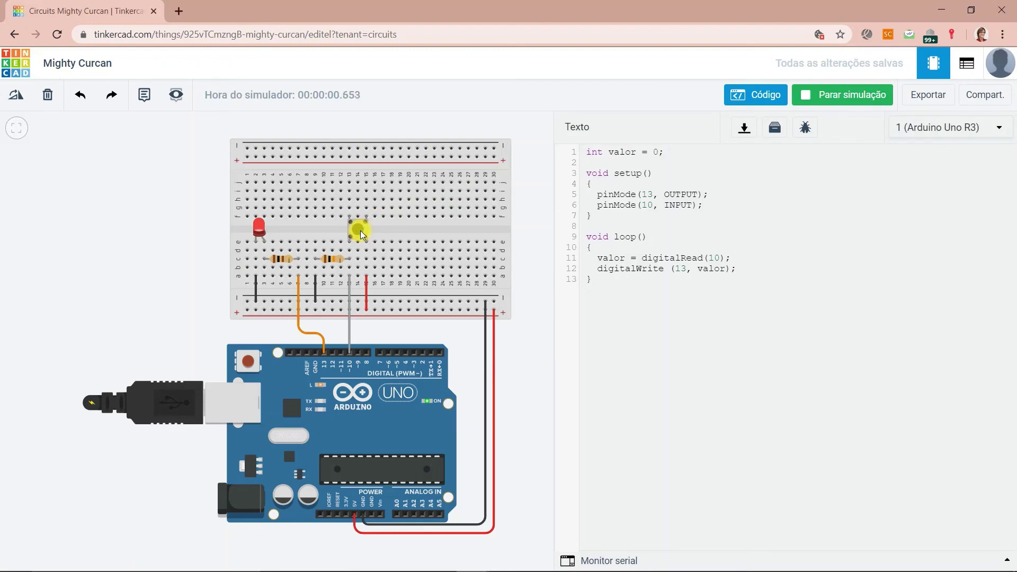